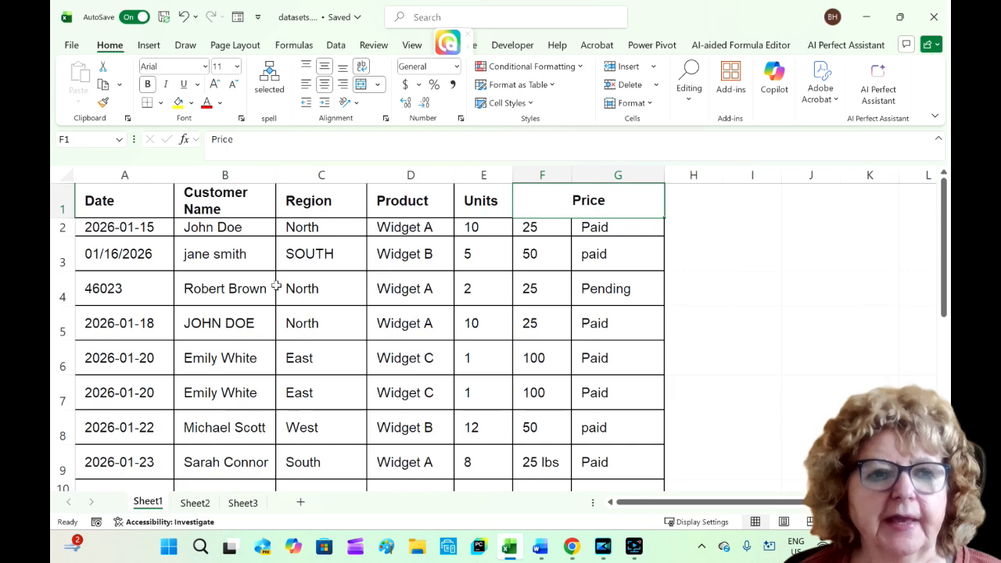
Step: Examine the sales records on Sheet1 from the header row to the last entry for inconsistent formatting, duplicates and gaps
scroll(115, 291, "down", 2)
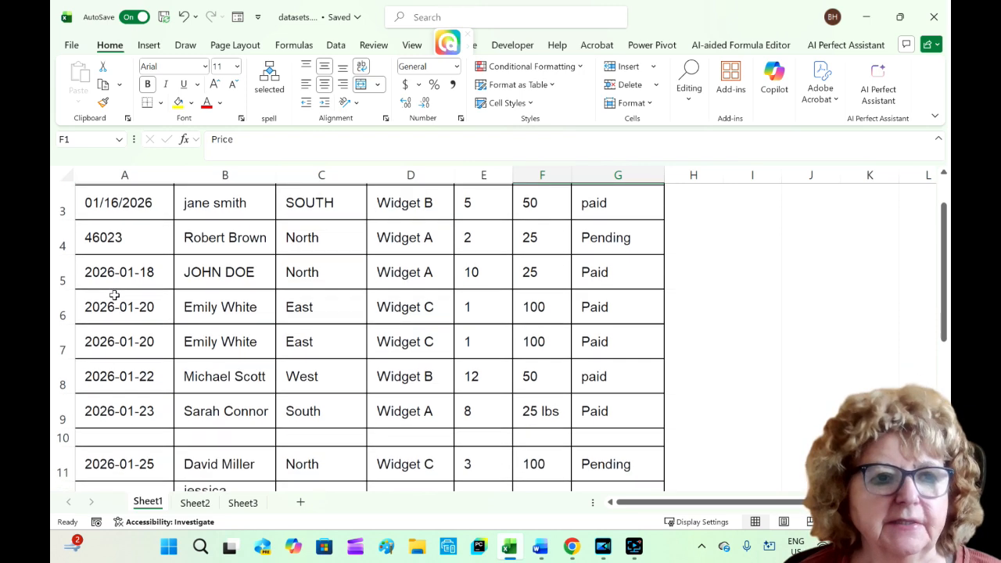
scroll(114, 294, "down", 2)
scroll(114, 295, "down", 2)
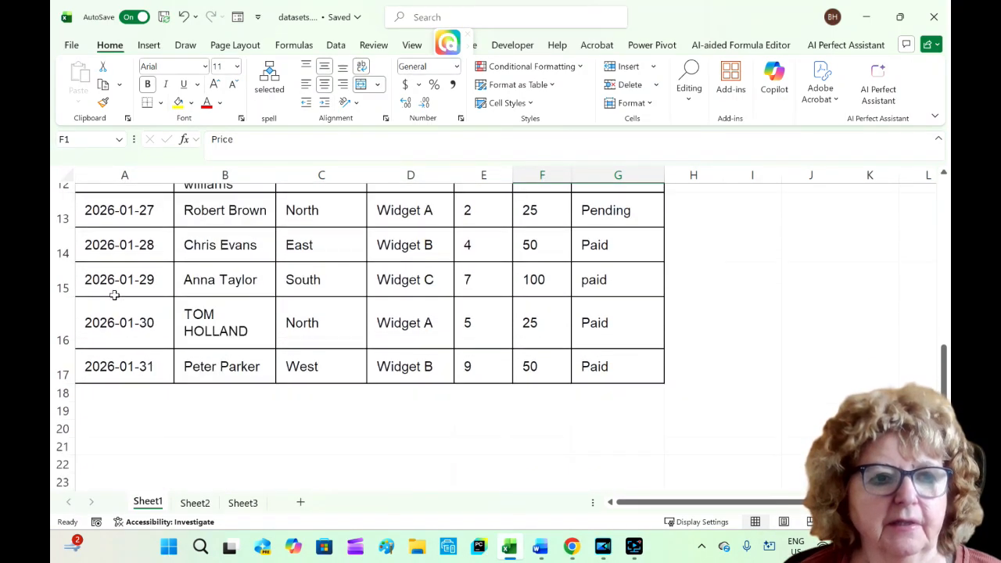
scroll(114, 296, "up", 5)
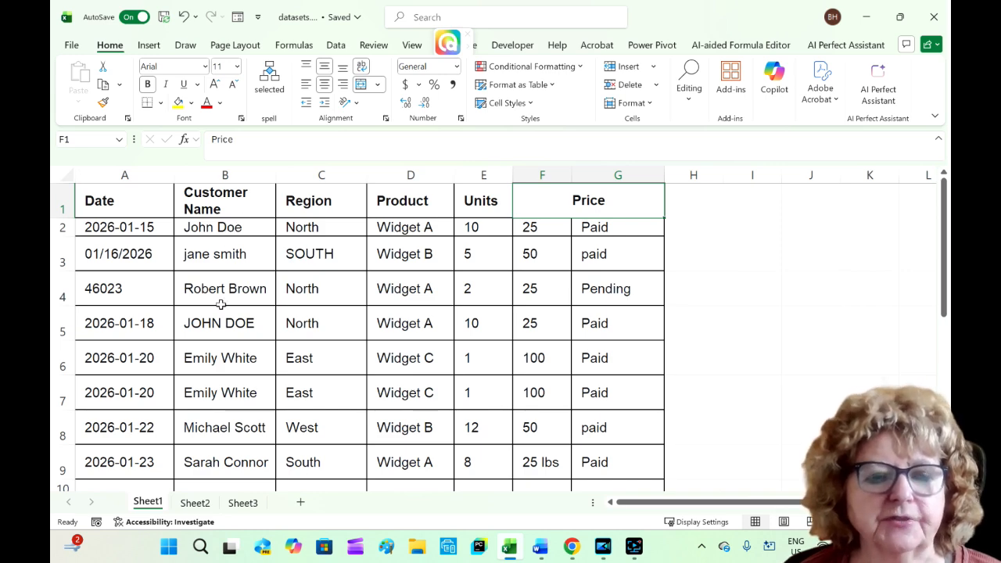
scroll(221, 304, "down", 3)
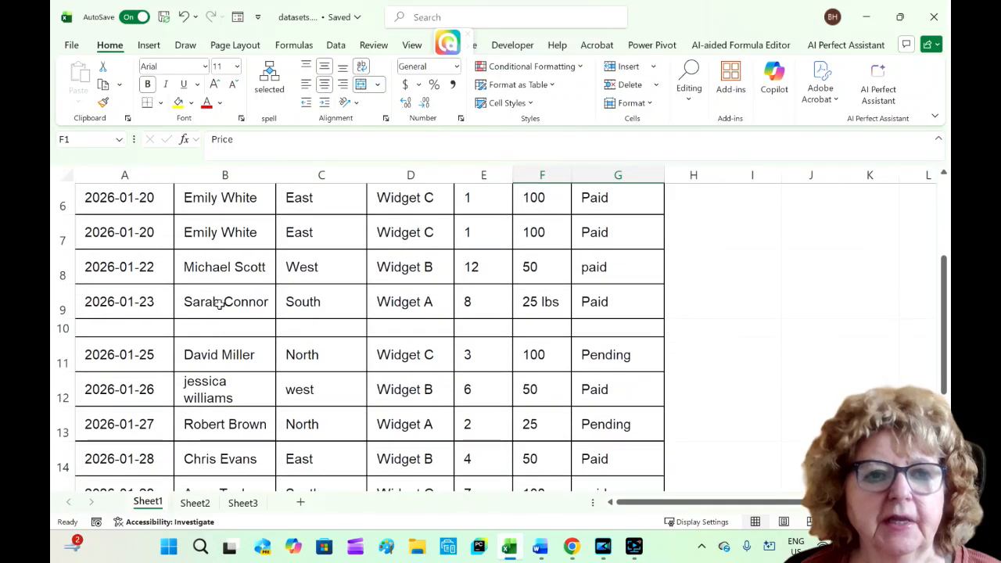
scroll(221, 306, "up", 2)
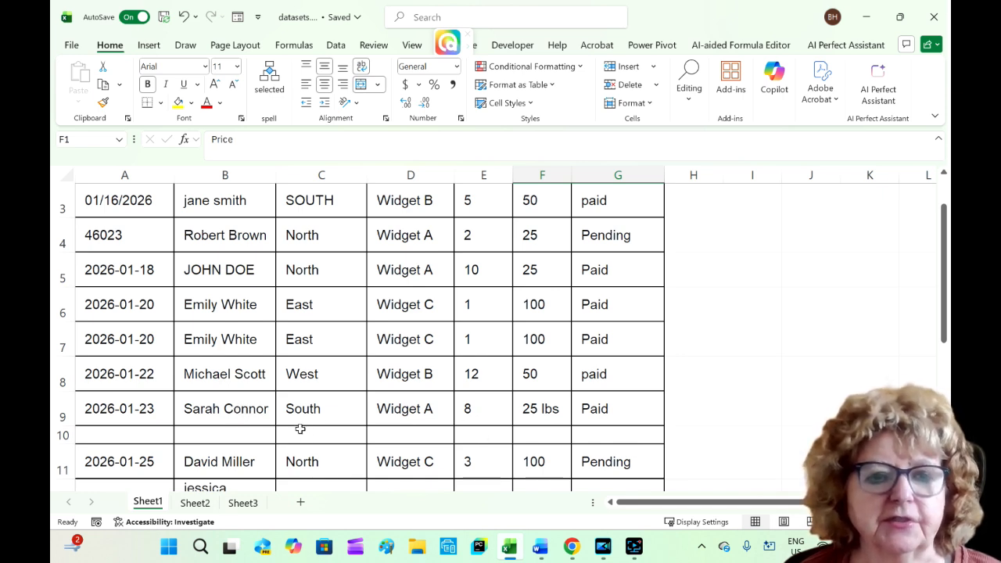
scroll(330, 442, "up", 1)
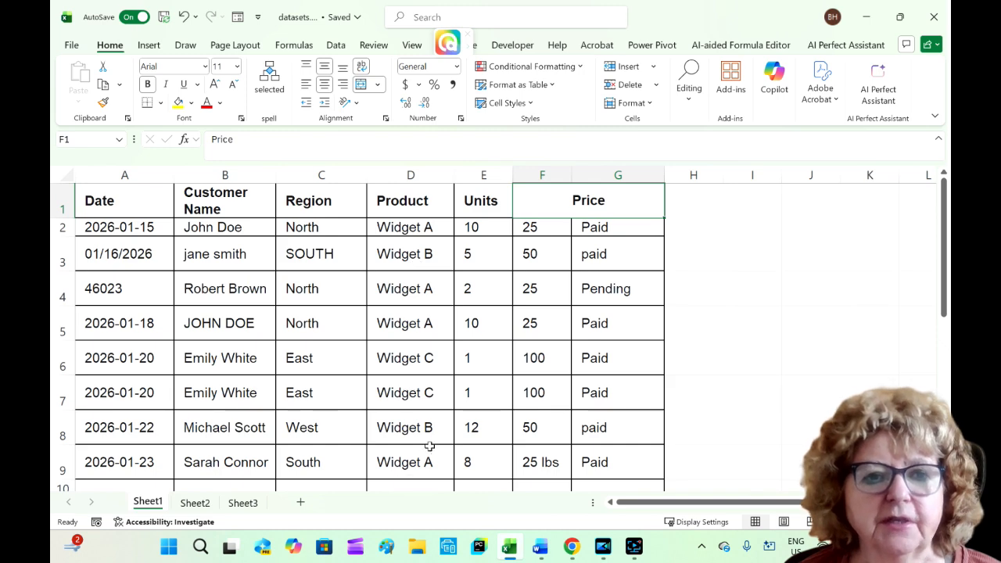
scroll(429, 446, "down", 2)
scroll(428, 439, "down", 2)
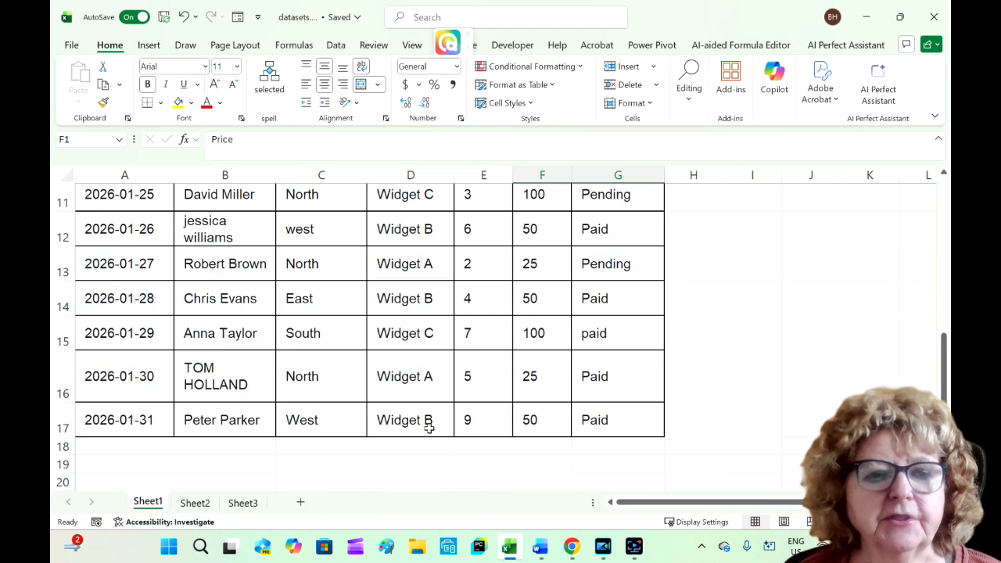
scroll(429, 434, "up", 3)
scroll(429, 427, "up", 1)
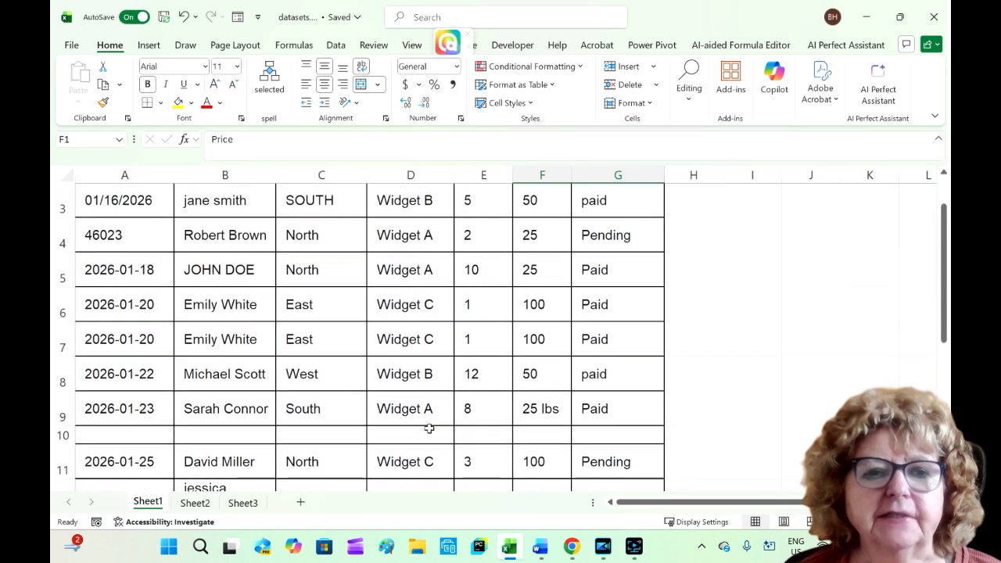
scroll(427, 421, "up", 2)
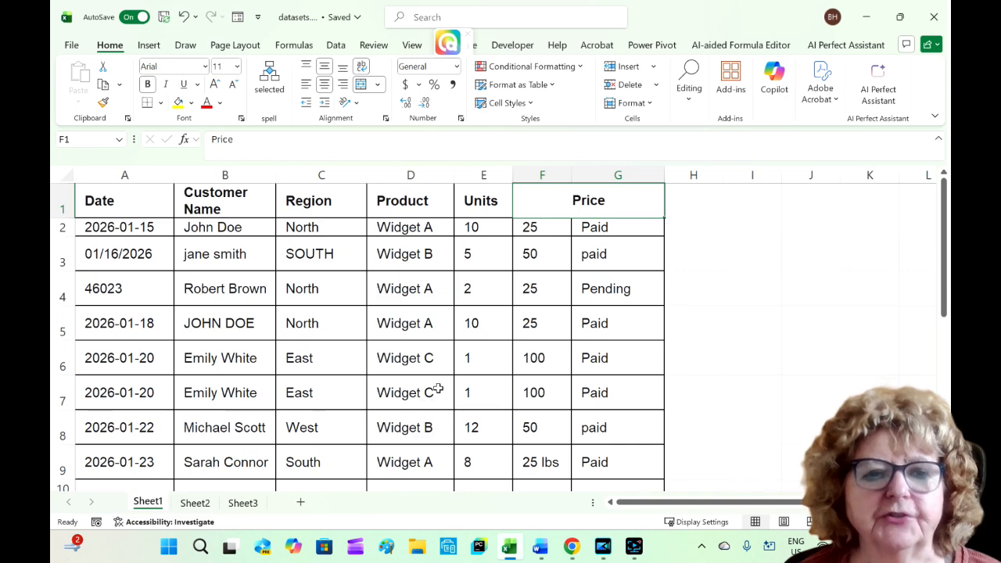
Step: View the Structure, Types and Tables outline on Sheet3, and return to the dataset on Sheet1
left_click(242, 503)
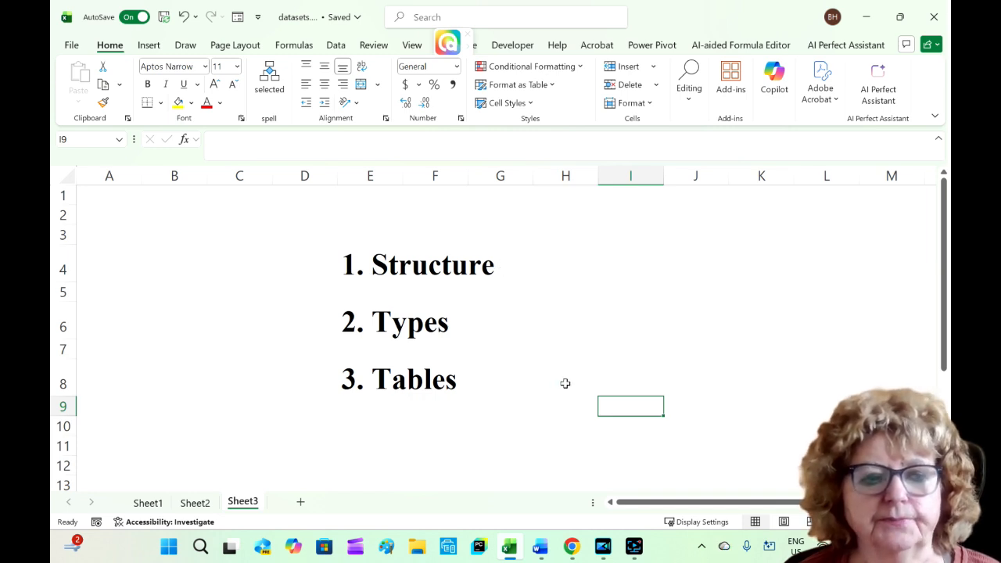
key("ctrl+Page_Up")
key("ctrl+Page_Up")
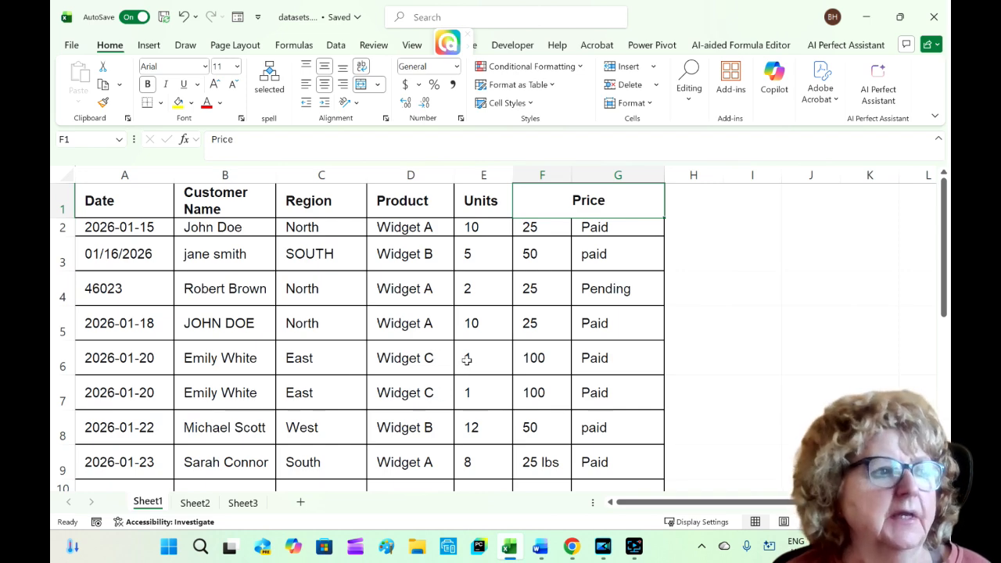
Step: Select the contiguous data region around cell C6 to check how the blank row 10 splits the dataset
scroll(462, 366, "down", 2)
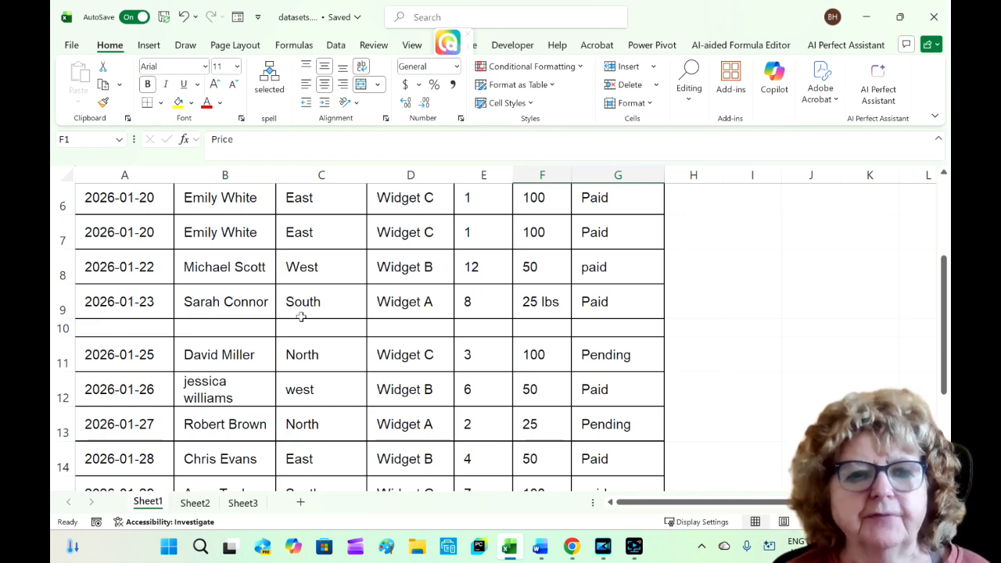
scroll(354, 268, "up", 1)
left_click(323, 245)
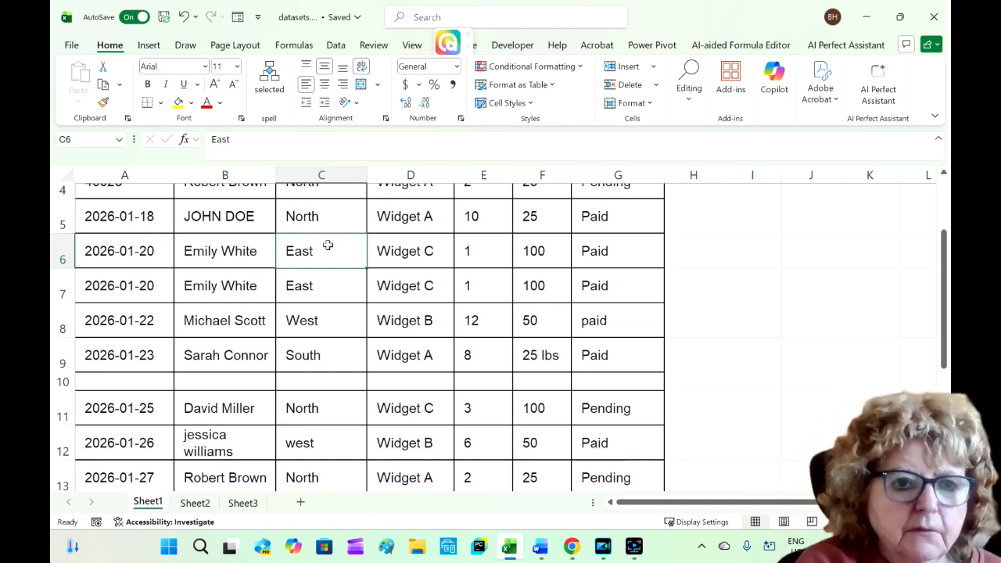
key("ctrl+a")
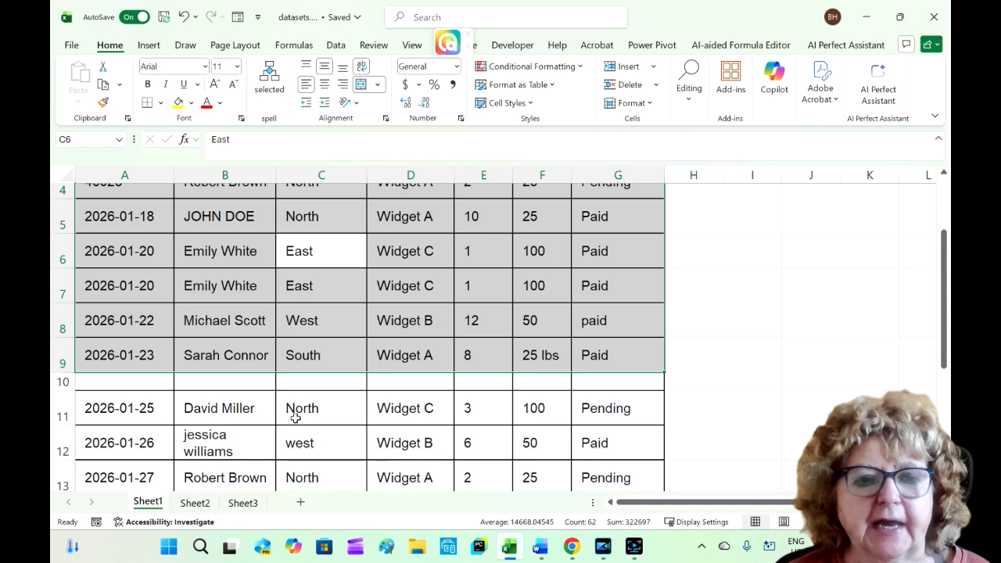
left_click(342, 360)
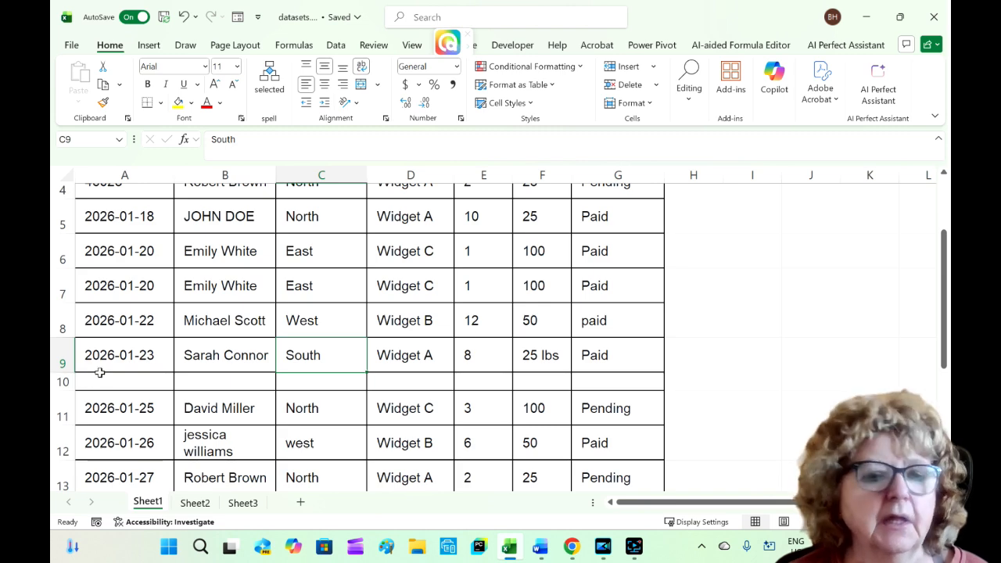
scroll(433, 286, "down", 2)
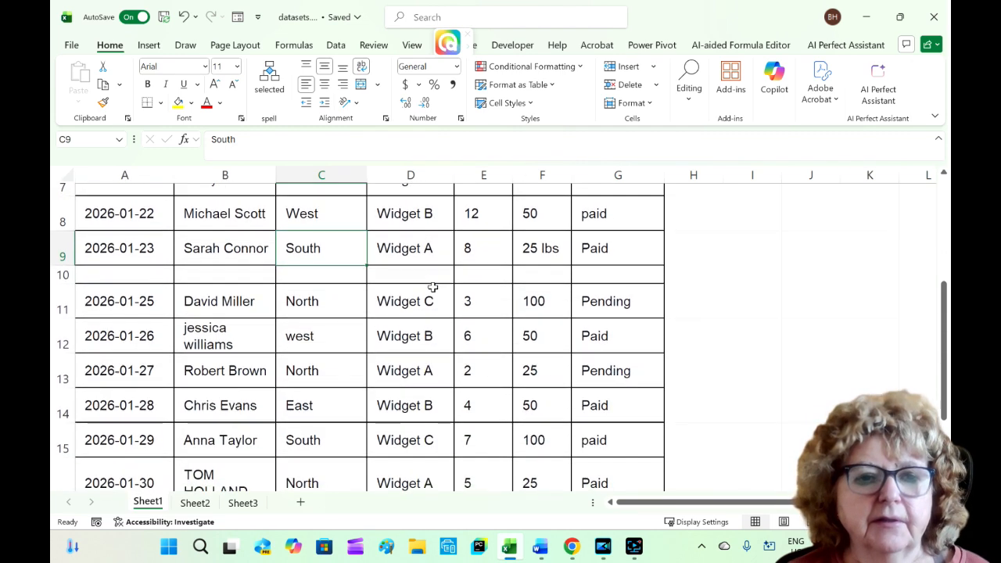
scroll(439, 289, "up", 2)
scroll(440, 287, "up", 1)
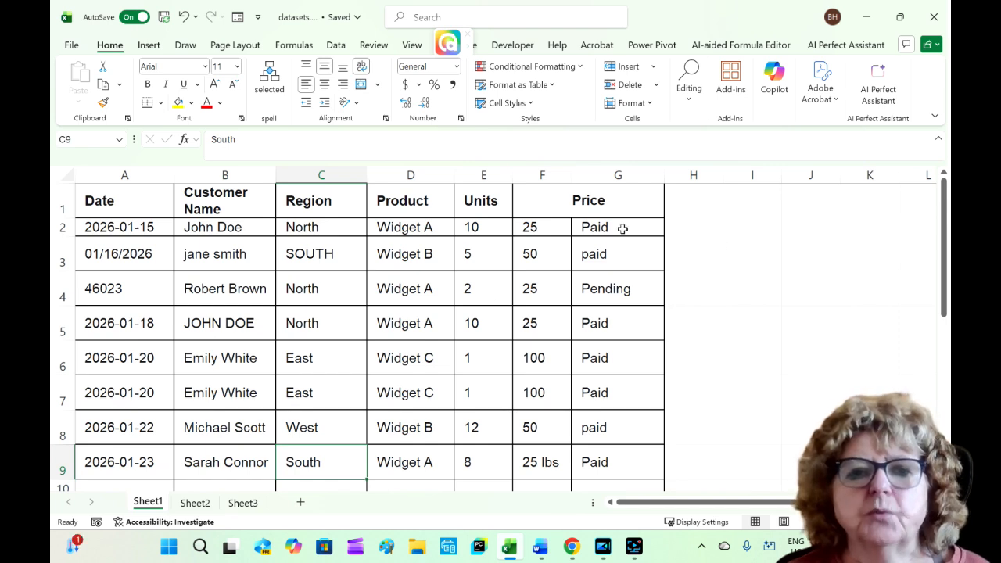
Step: Inspect the merged Price header spanning columns F and G and the two columns of data beneath it
left_click(550, 203)
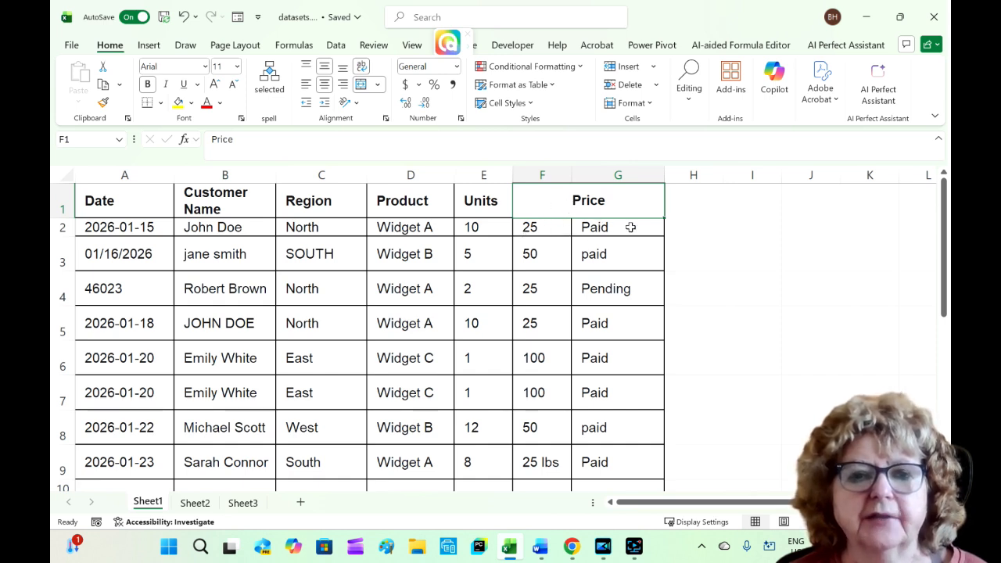
scroll(568, 290, "down", 2)
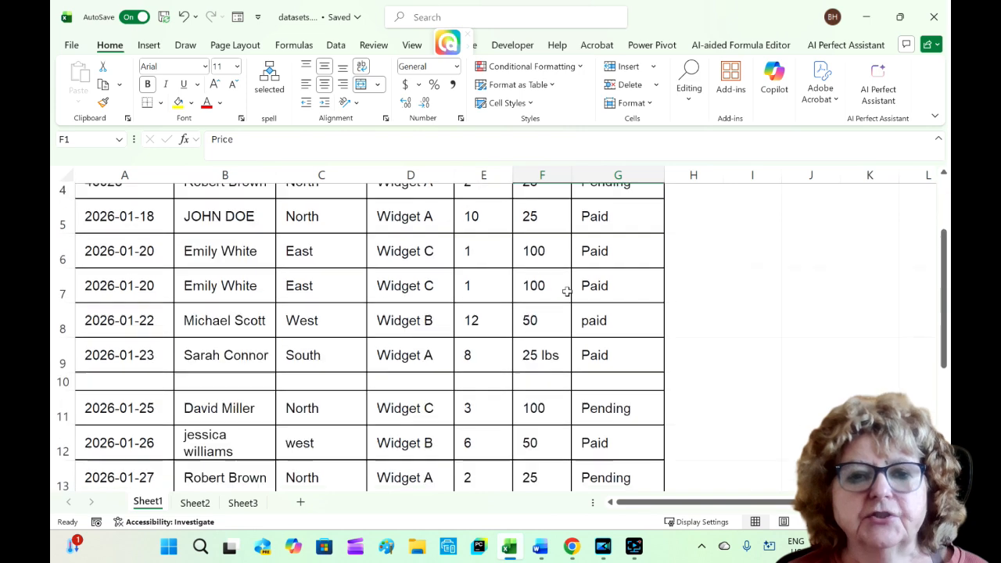
scroll(565, 326, "up", 1)
scroll(566, 327, "up", 1)
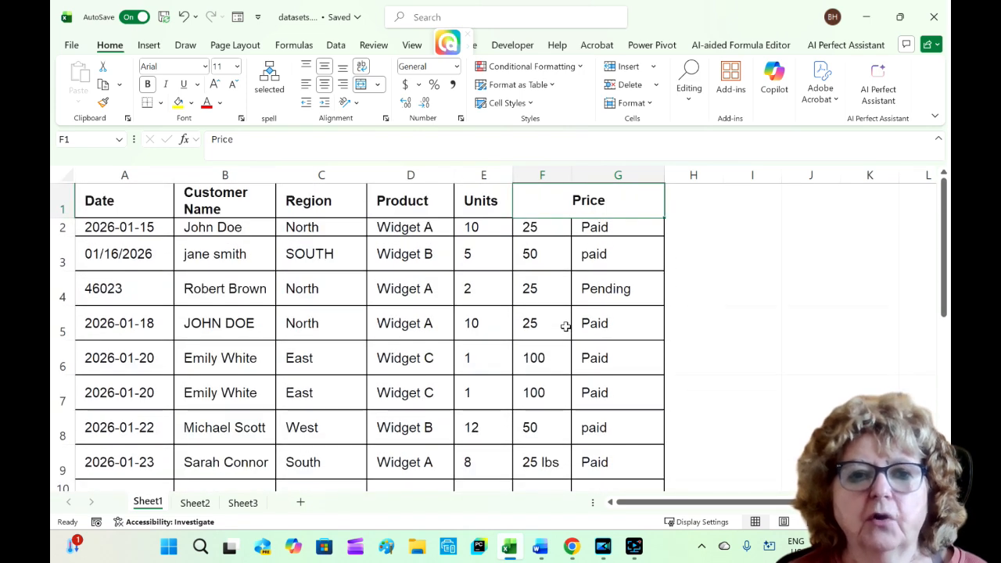
left_click(529, 211)
left_click(618, 212)
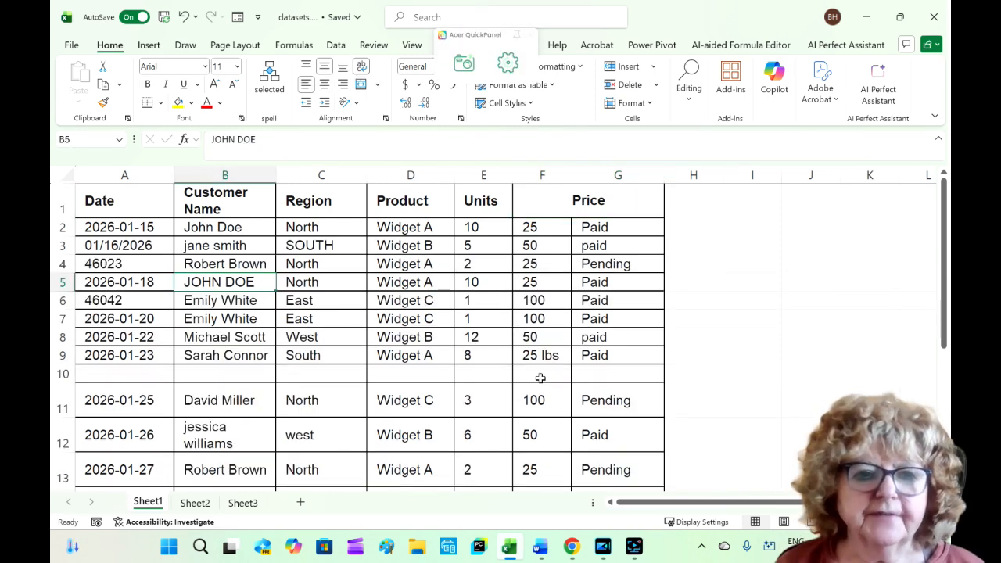
Step: Delete the blank row 10 from the dataset
left_click(62, 374)
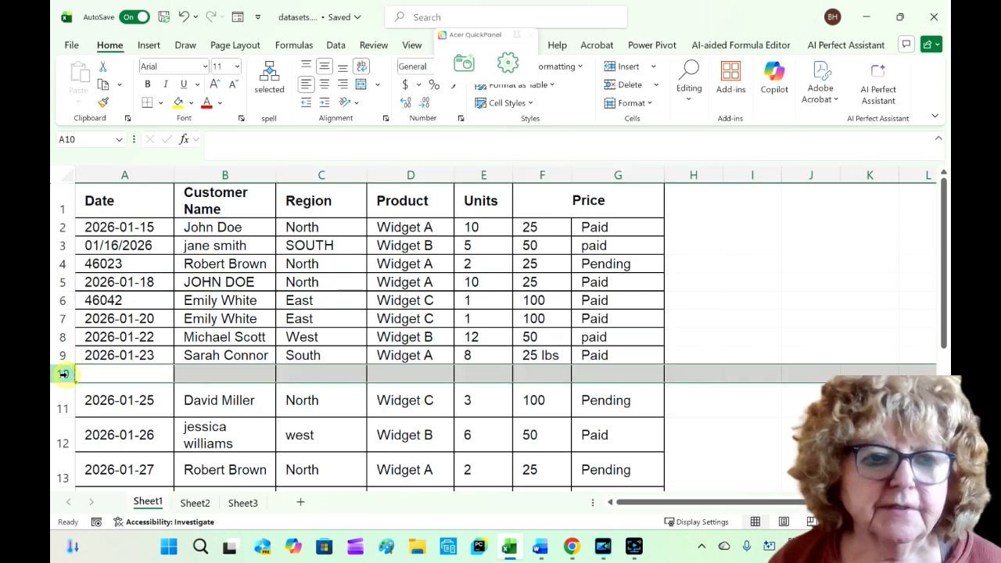
right_click(62, 375)
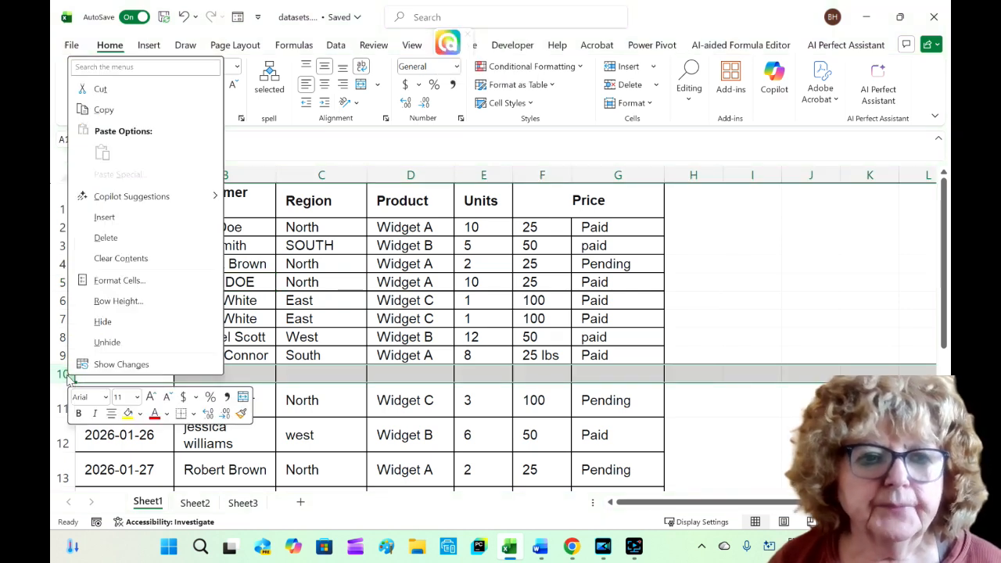
left_click(106, 237)
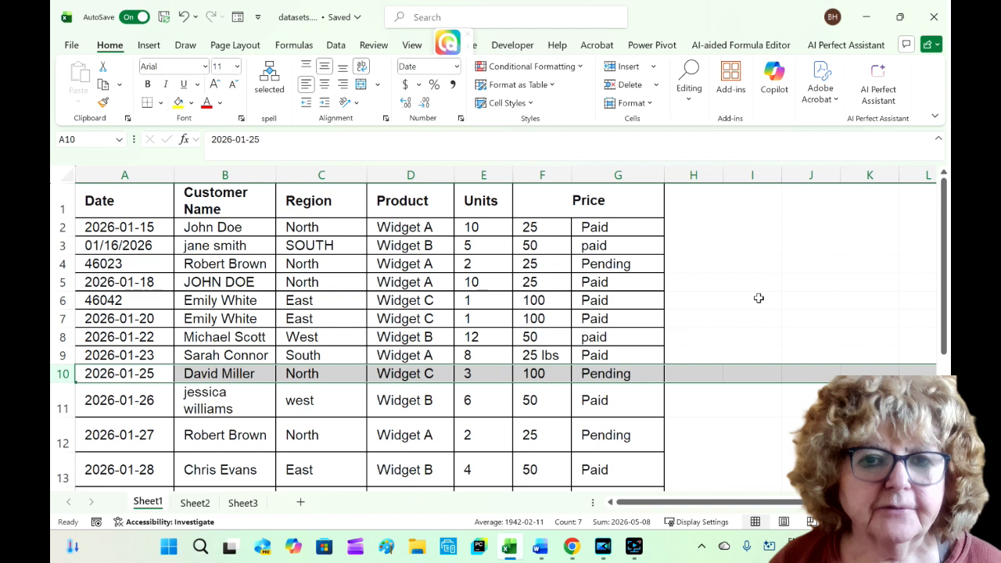
Step: Unmerge the Price header across F1:G1 and enter Status as the header in G1
left_click(559, 203)
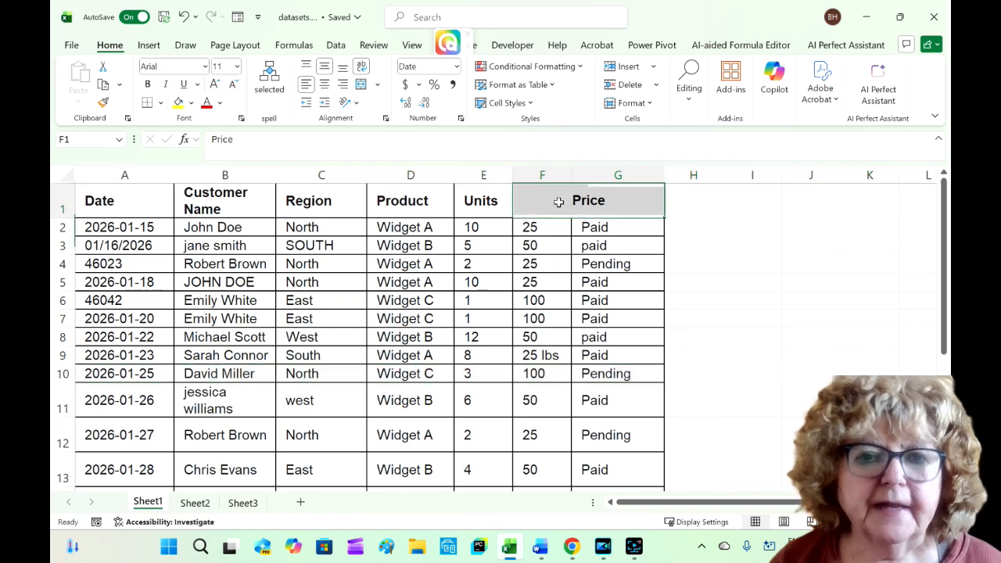
left_click(361, 84)
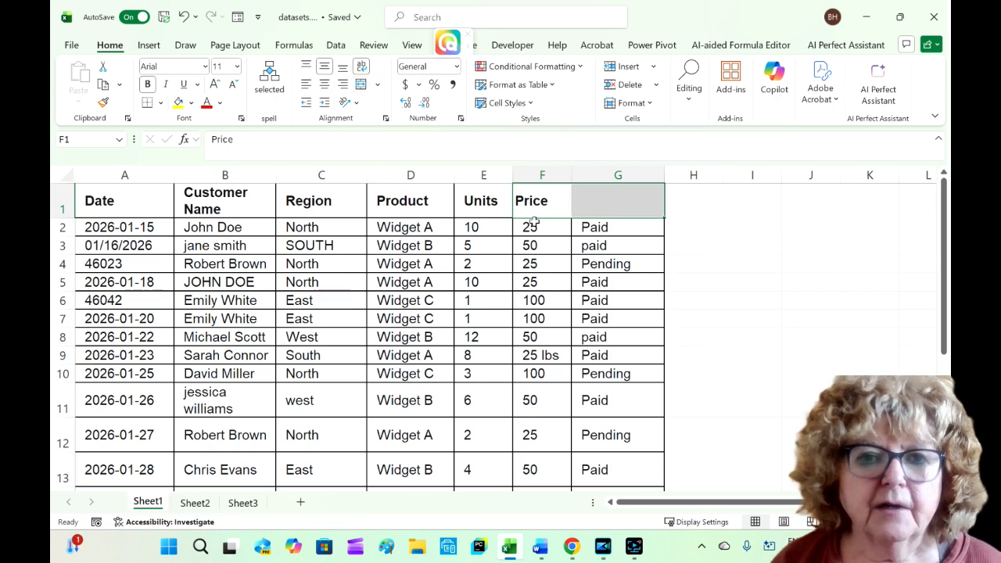
left_click(606, 198)
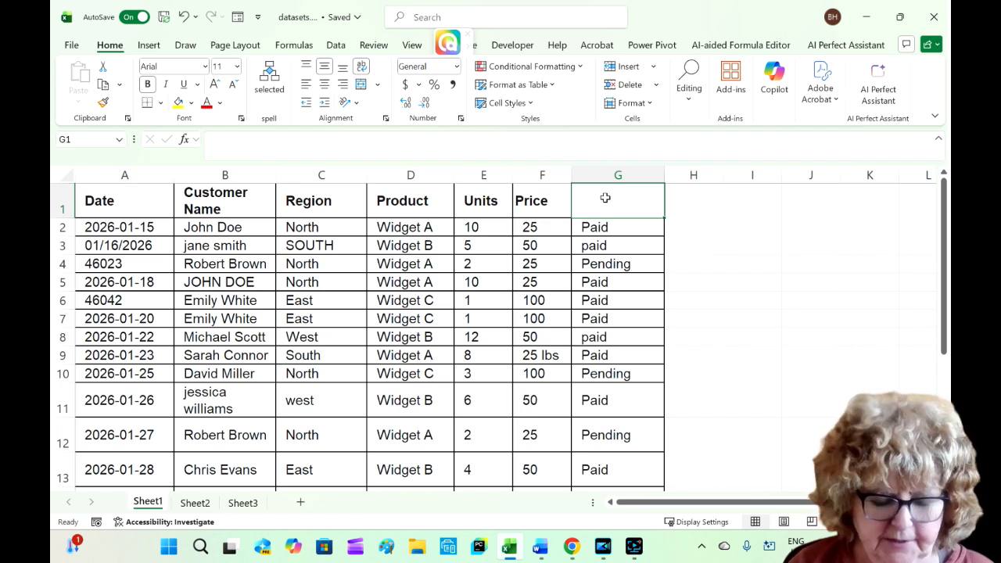
type("Status")
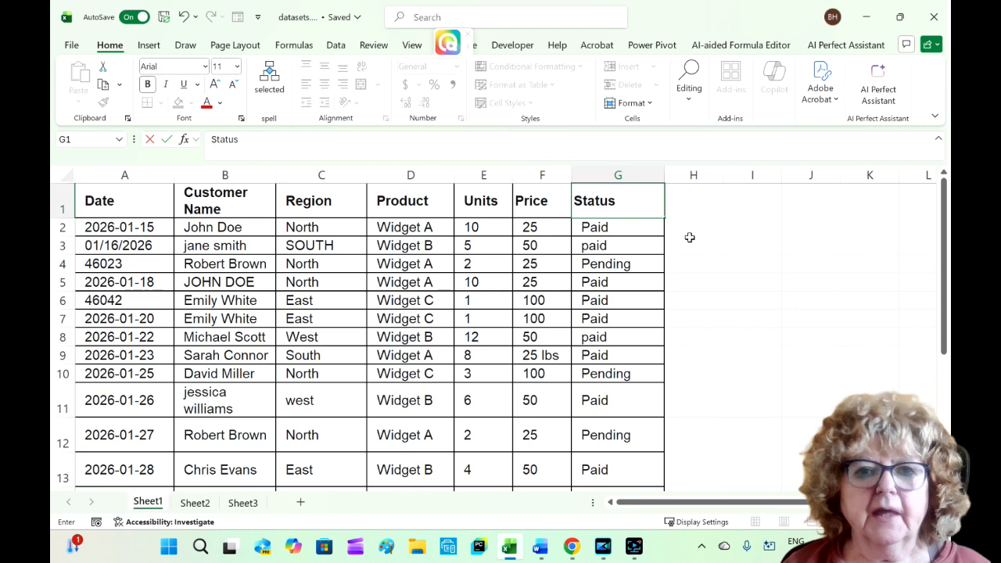
left_click(688, 232)
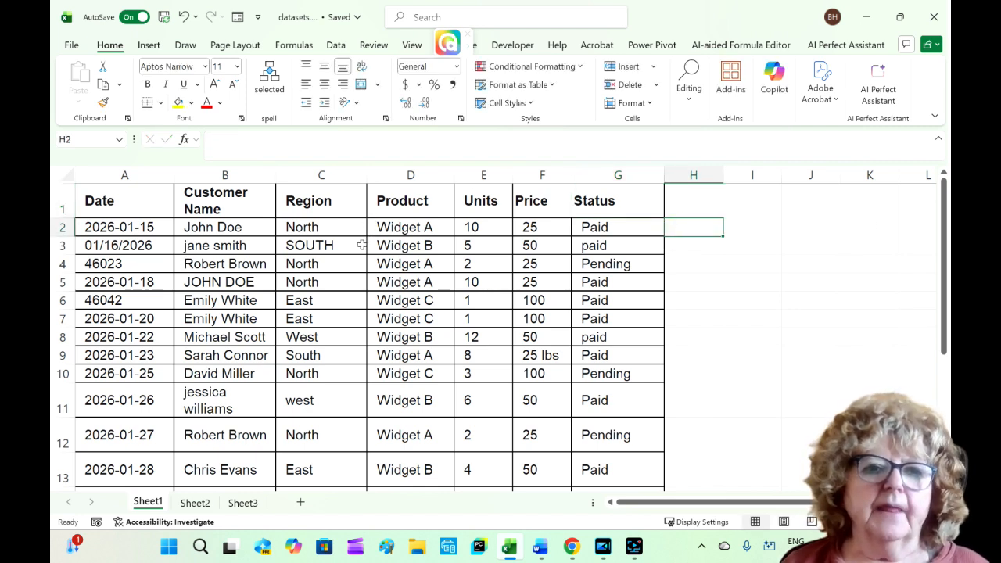
Step: Format the Units and Price values in E2:F16 as Number with 0 decimal places
left_click(480, 227)
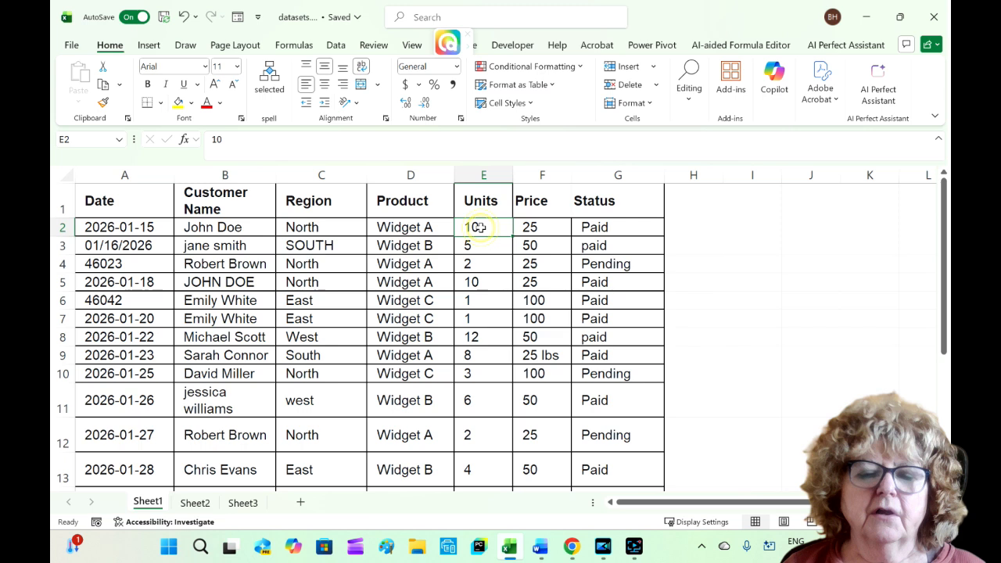
left_click_drag(479, 227, 471, 373)
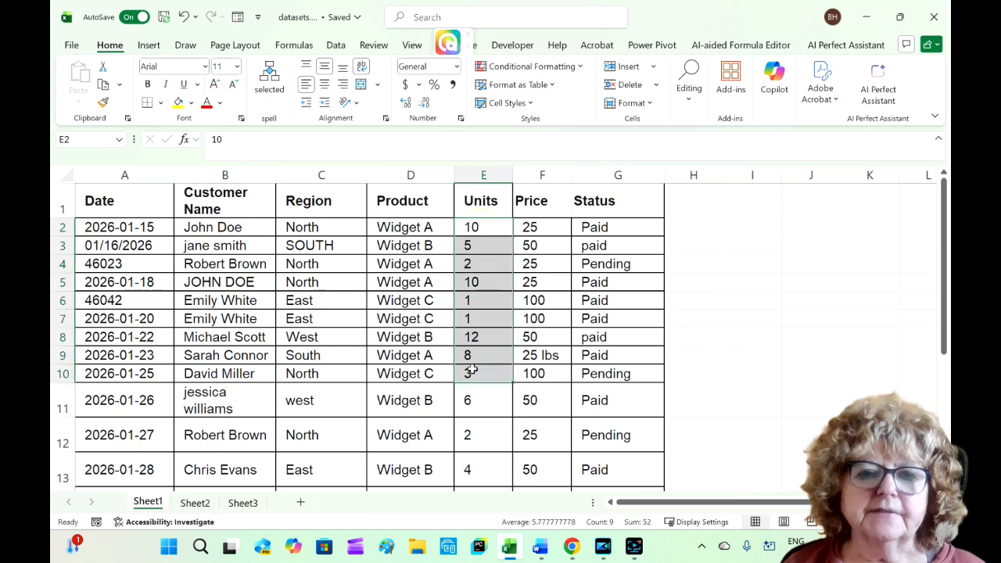
left_click_drag(538, 226, 528, 316)
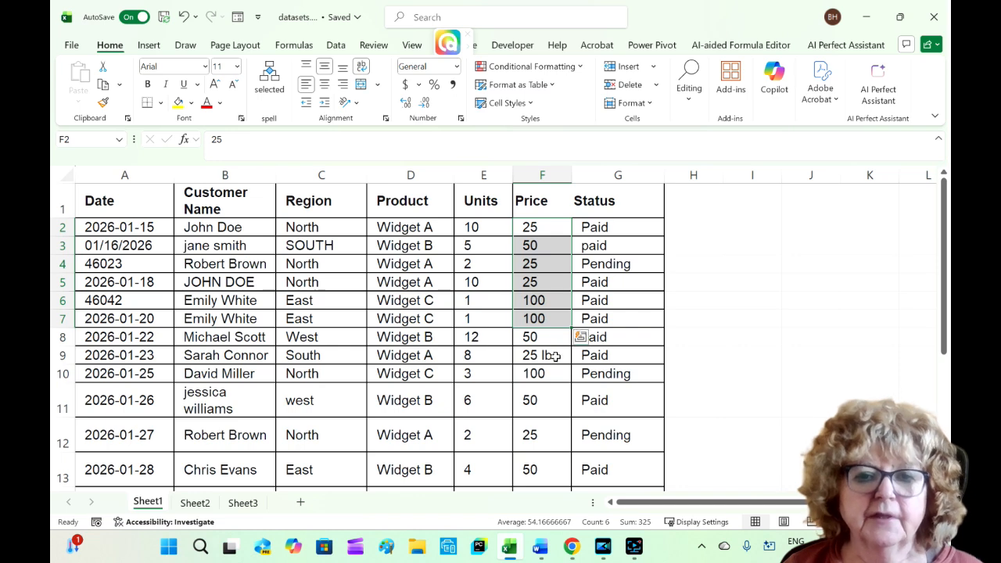
scroll(553, 393, "down", 3)
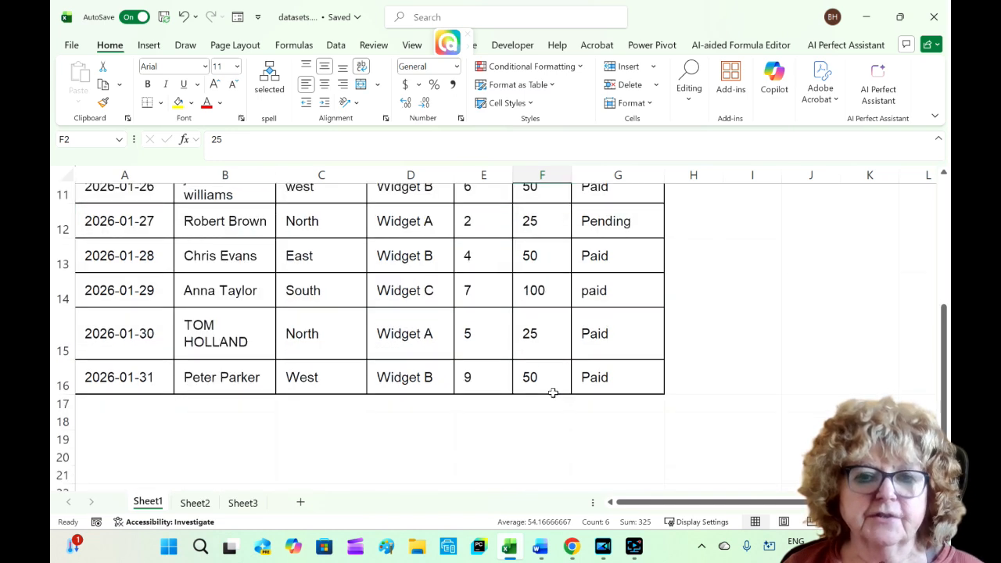
scroll(553, 392, "up", 3)
left_click_drag(468, 229, 538, 468)
right_click(515, 209)
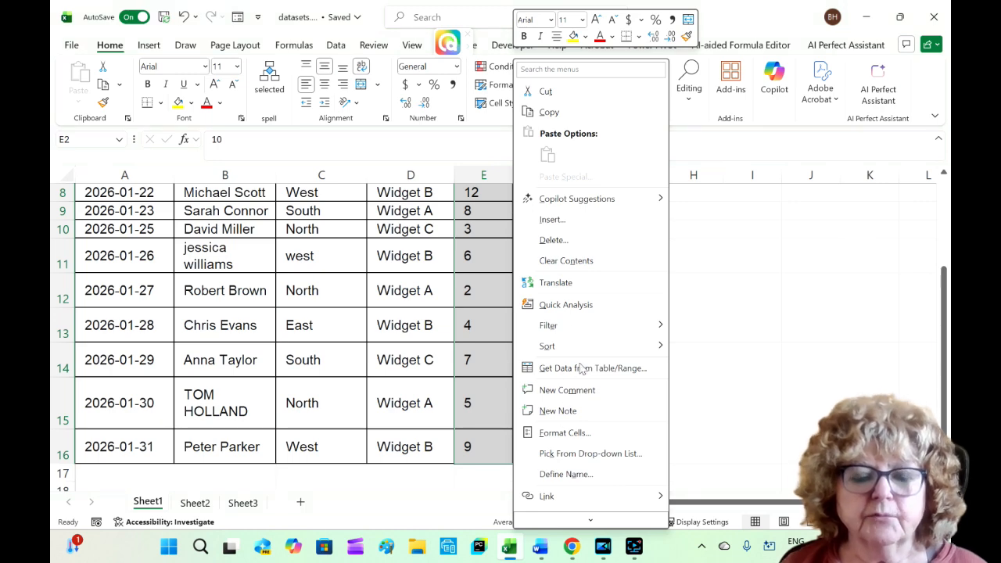
left_click(569, 433)
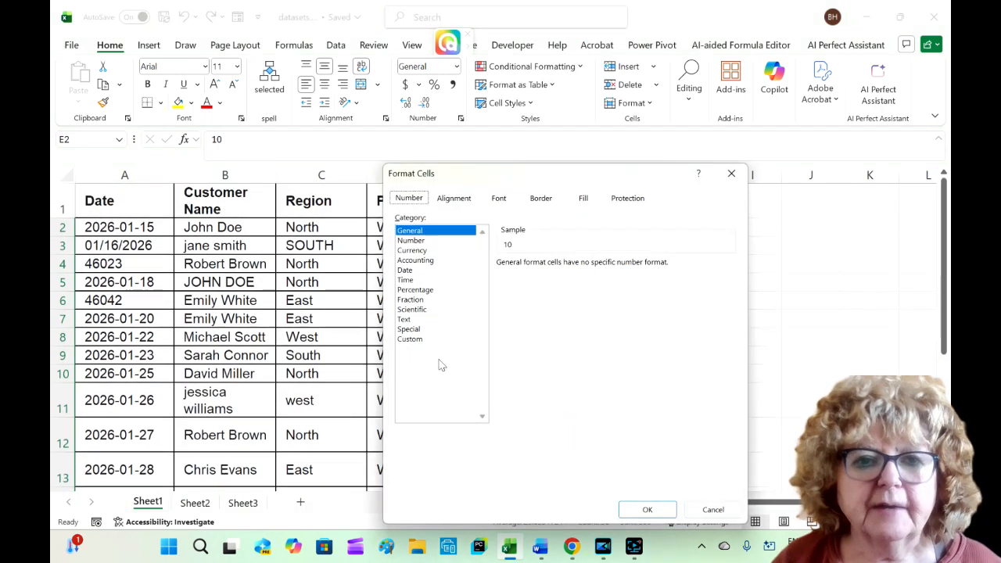
key("Down")
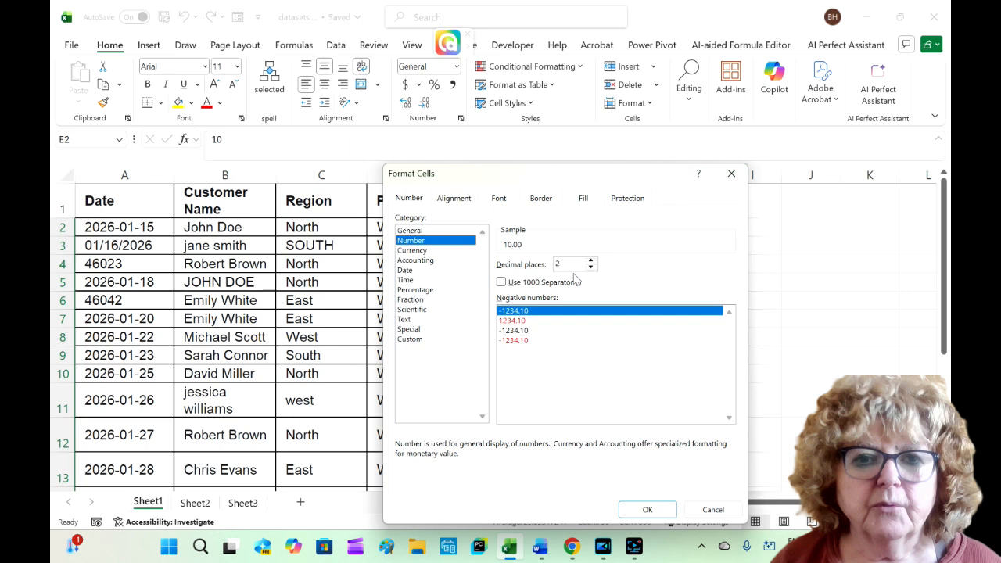
left_click(591, 267)
left_click(591, 267)
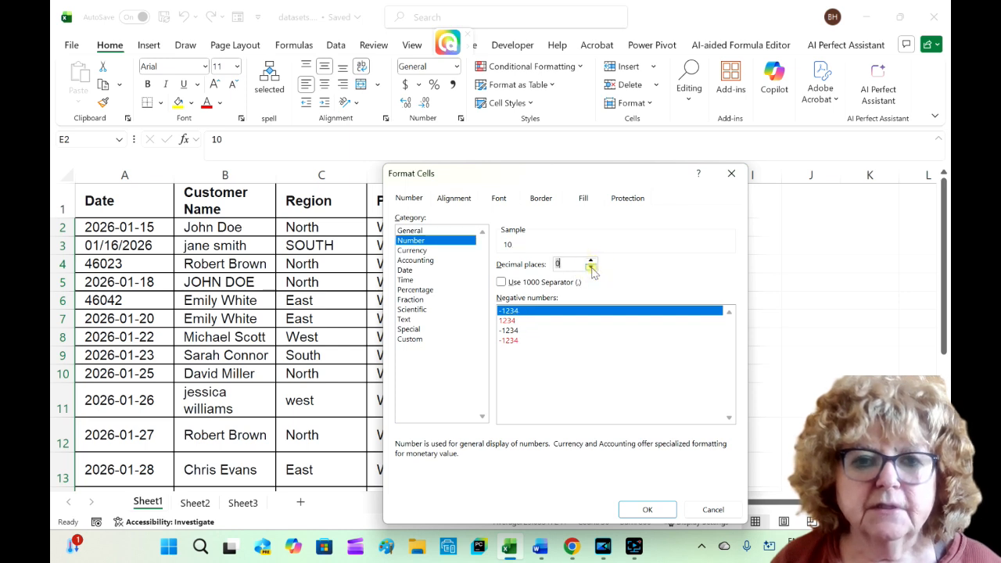
left_click(648, 510)
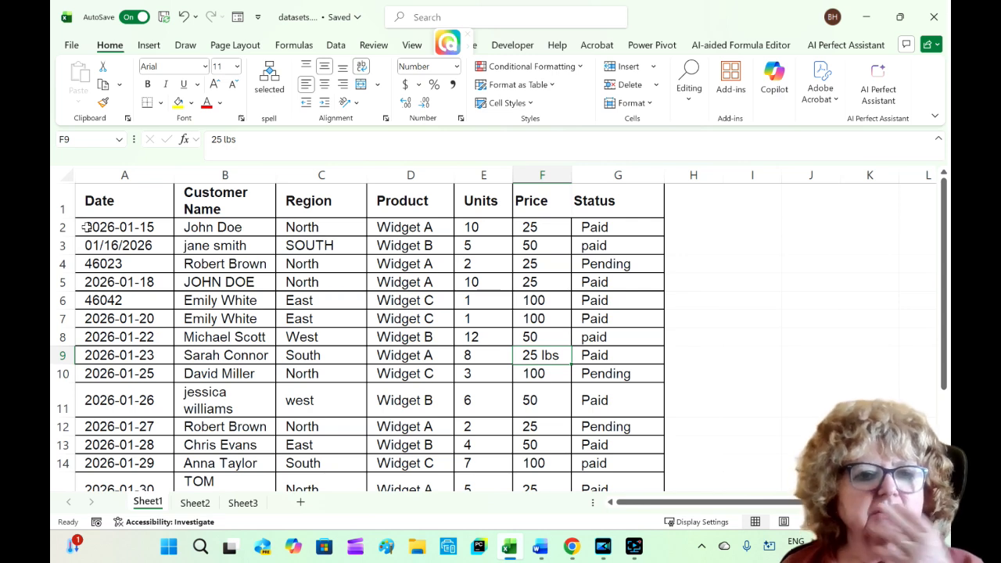
Step: Set the number format of the dates in A7:A10 to General
left_click(115, 265)
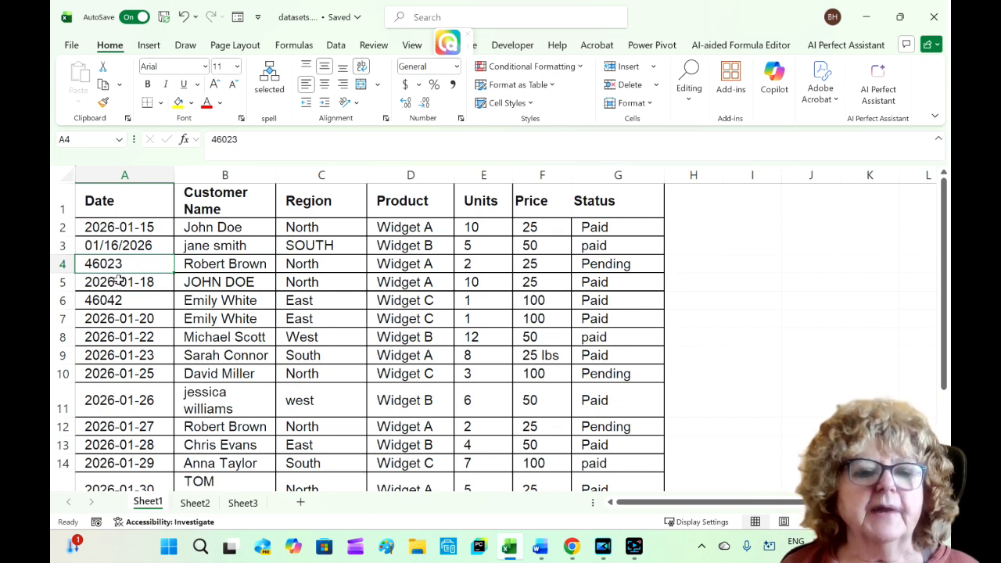
left_click_drag(119, 319, 118, 340)
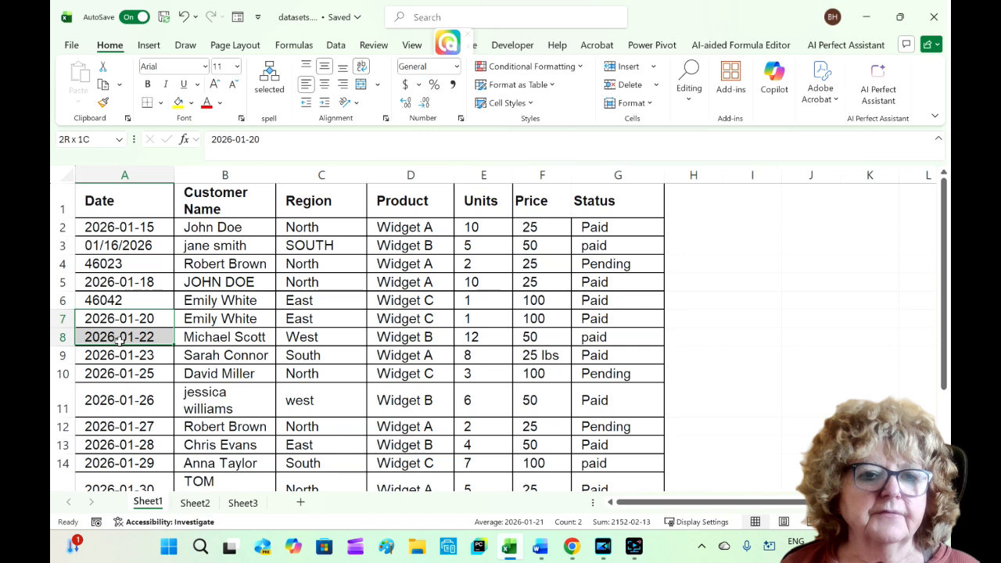
left_click_drag(119, 339, 124, 365)
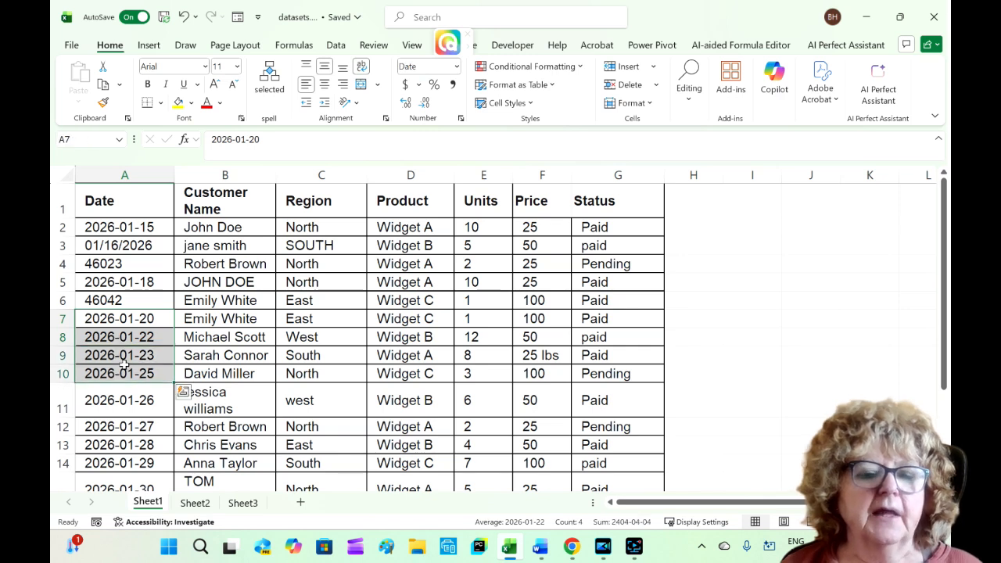
right_click(124, 365)
left_click(188, 351)
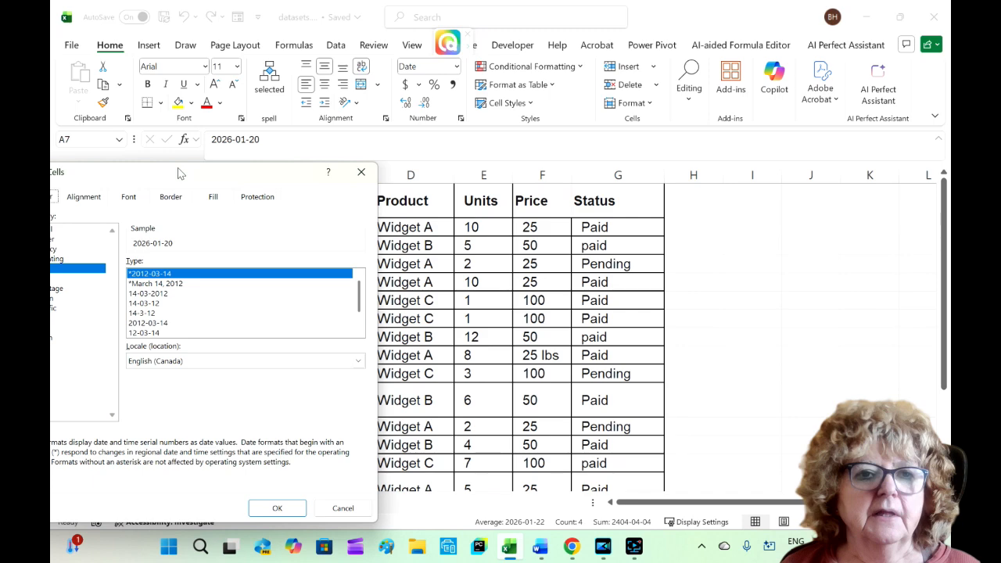
left_click_drag(201, 164, 517, 142)
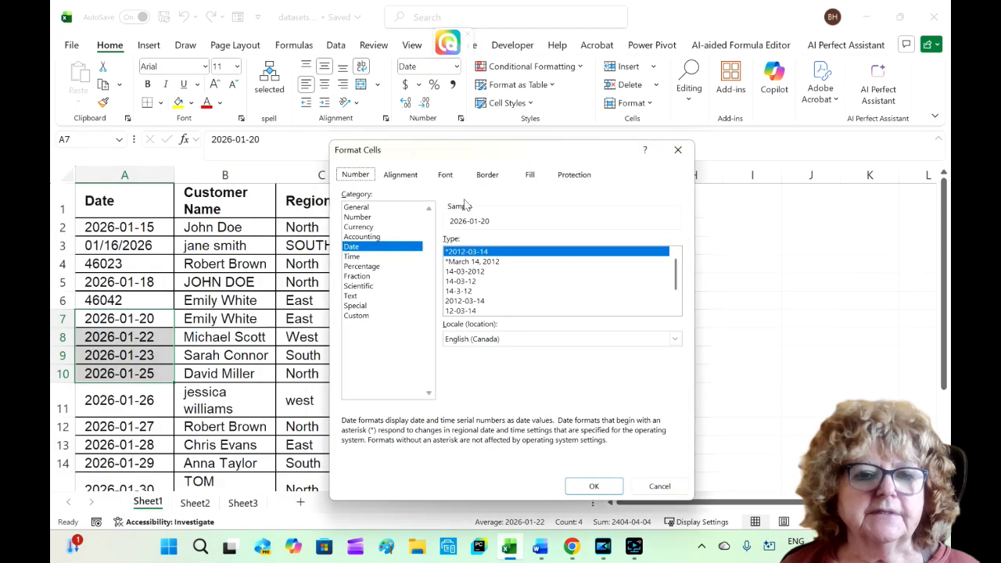
left_click(358, 208)
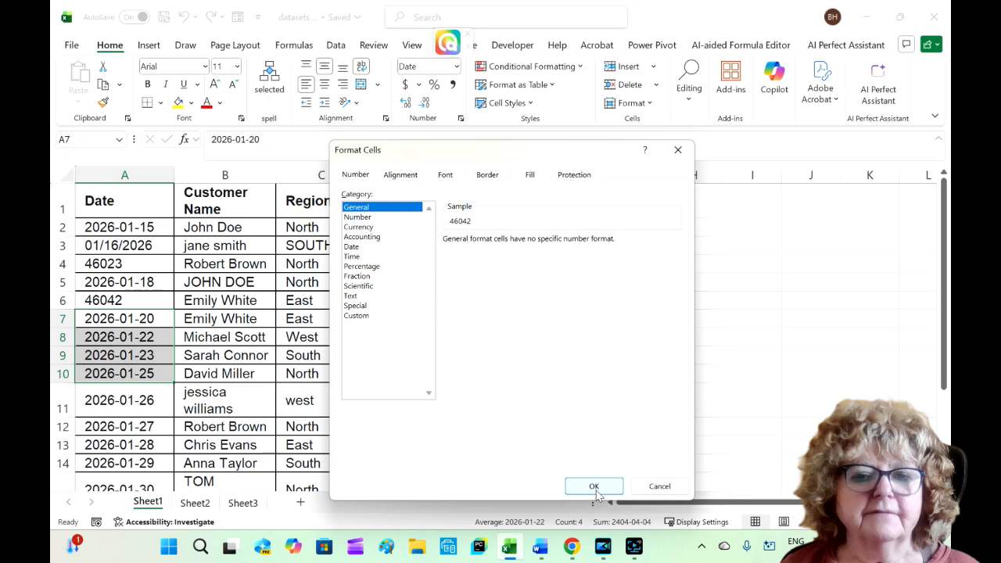
left_click(595, 488)
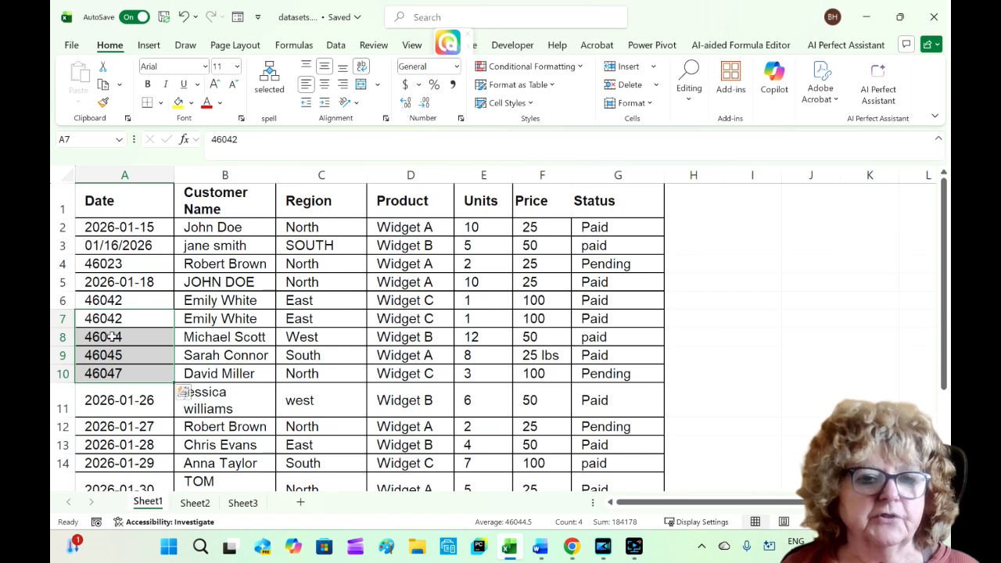
Step: Format all date cells in A2:A16 as Date, using the *2012-03-14 type and English (Canada) locale
left_click_drag(129, 225, 130, 373)
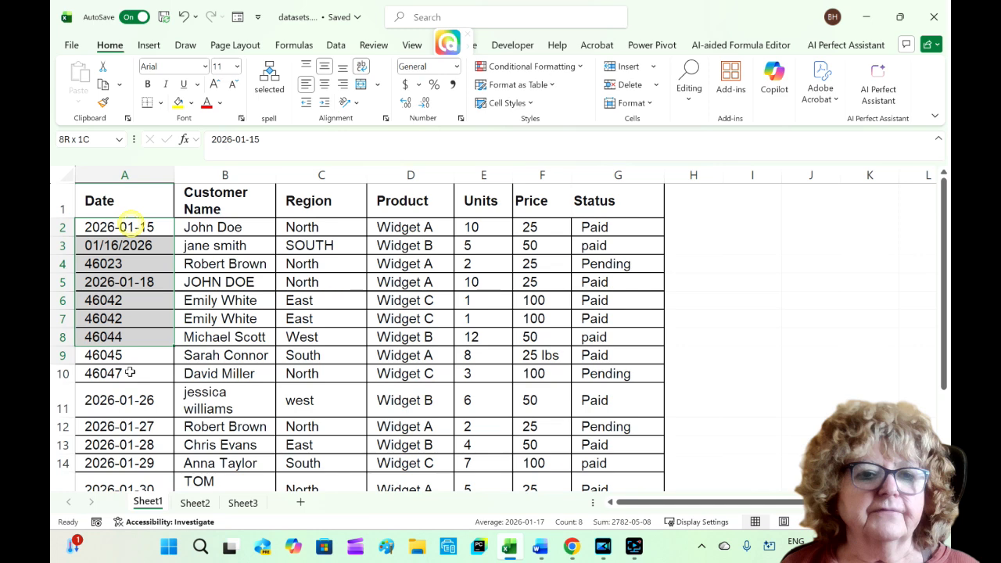
left_click_drag(129, 374, 137, 426)
right_click(144, 401)
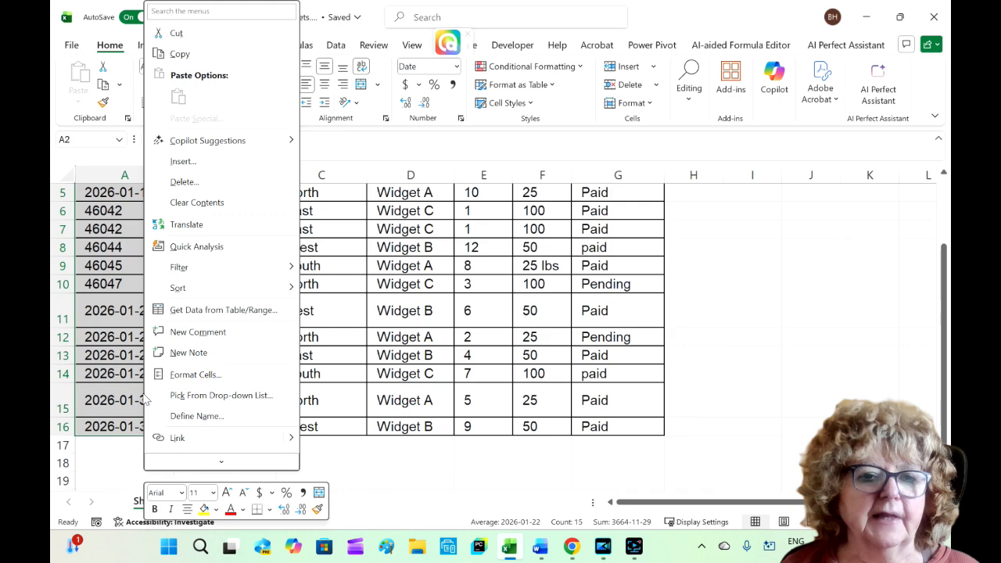
left_click(190, 376)
left_click_drag(269, 174, 548, 159)
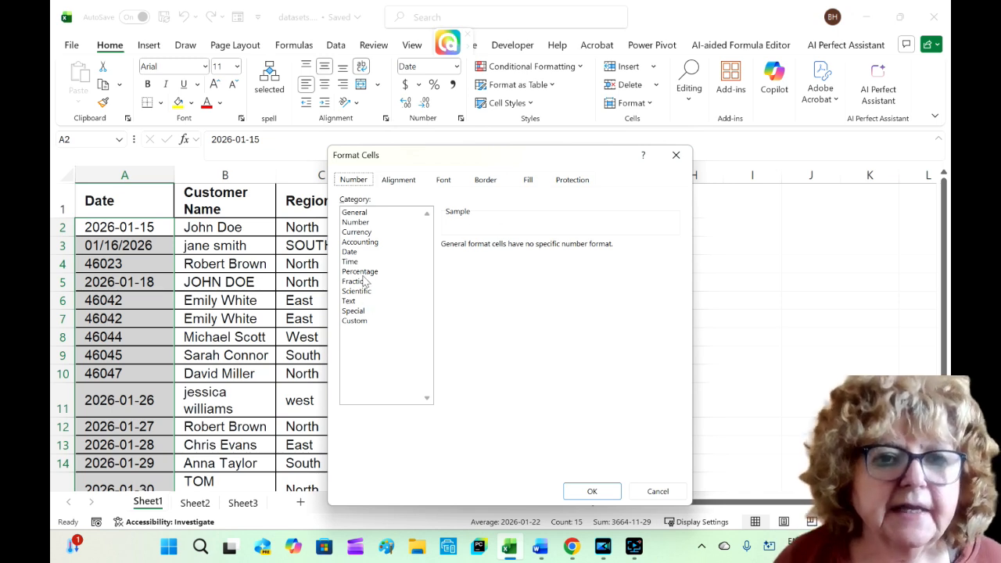
left_click(350, 252)
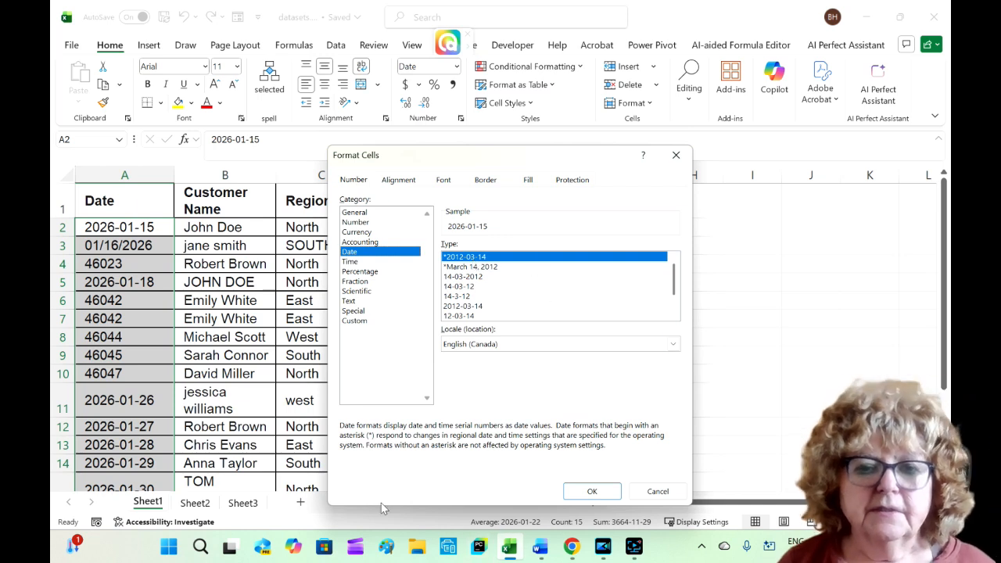
left_click(592, 492)
left_click(326, 461)
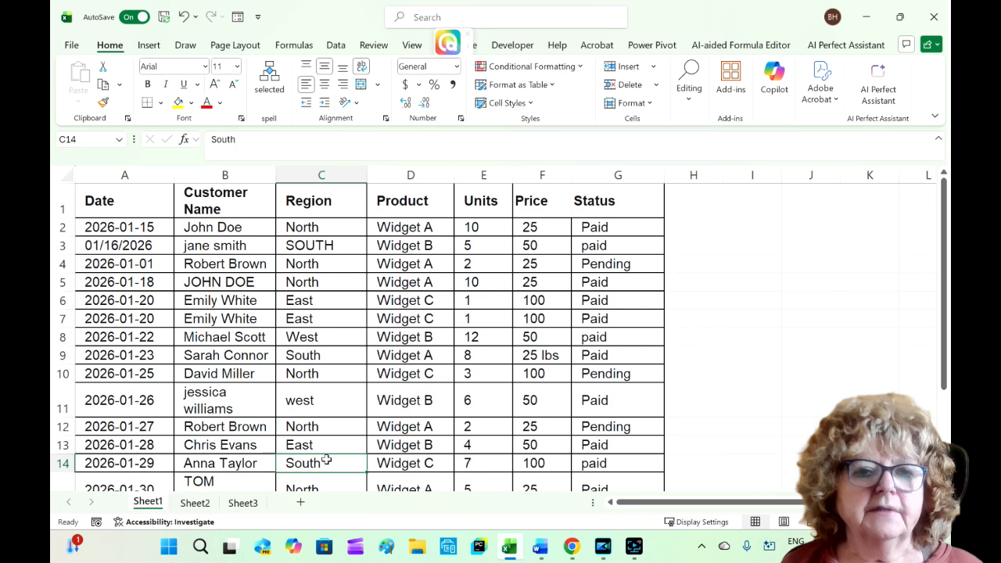
Step: Start a data validation rule for Region cell C2 that allows a List with an in-cell dropdown
left_click(316, 227)
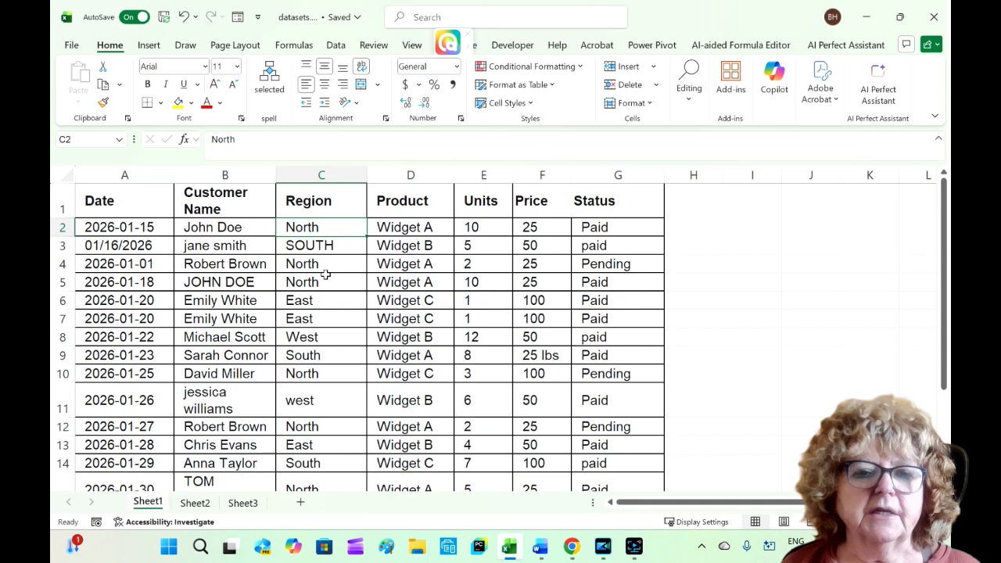
left_click_drag(319, 227, 320, 463)
left_click(325, 231)
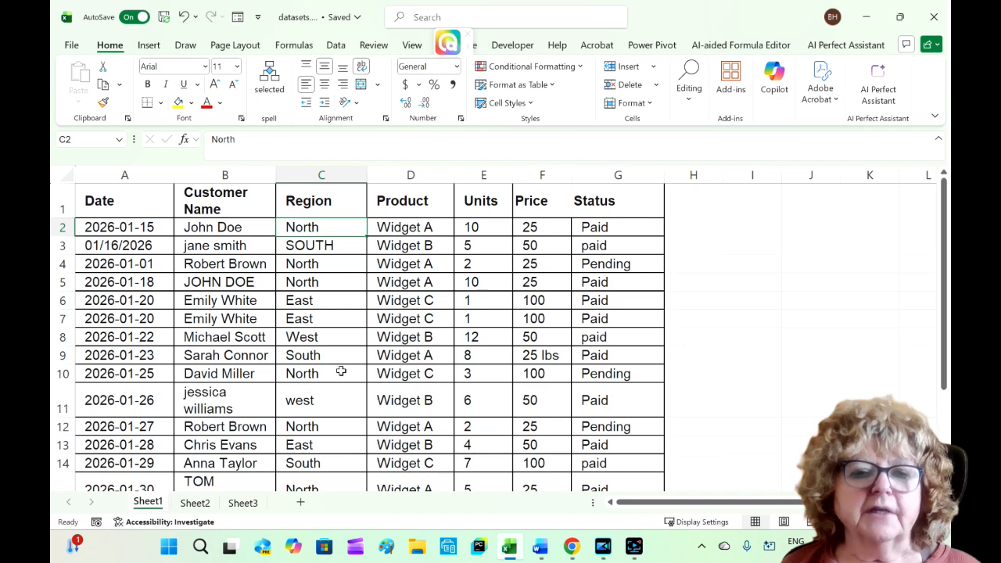
scroll(331, 391, "down", 3)
scroll(331, 391, "up", 3)
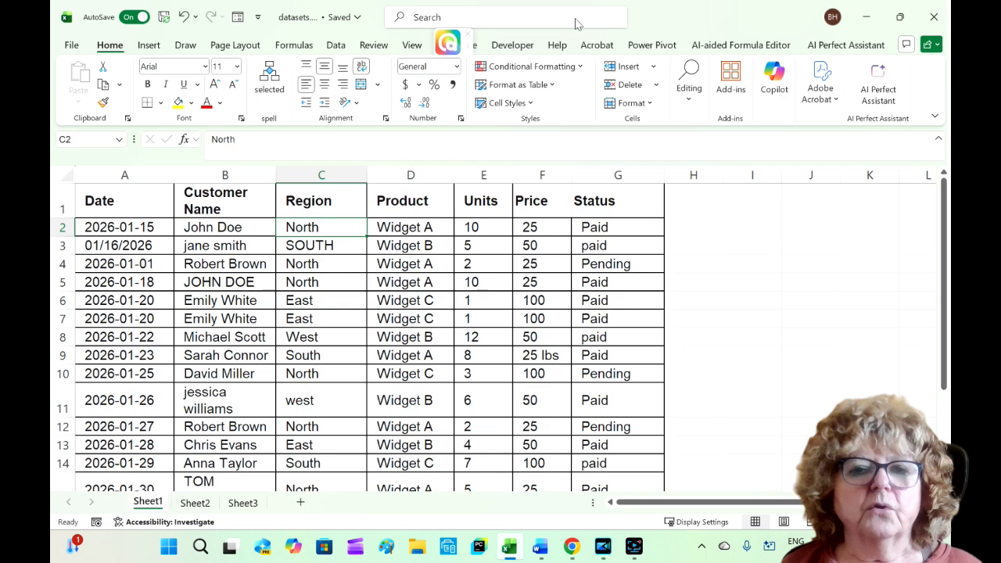
left_click(336, 46)
left_click(596, 104)
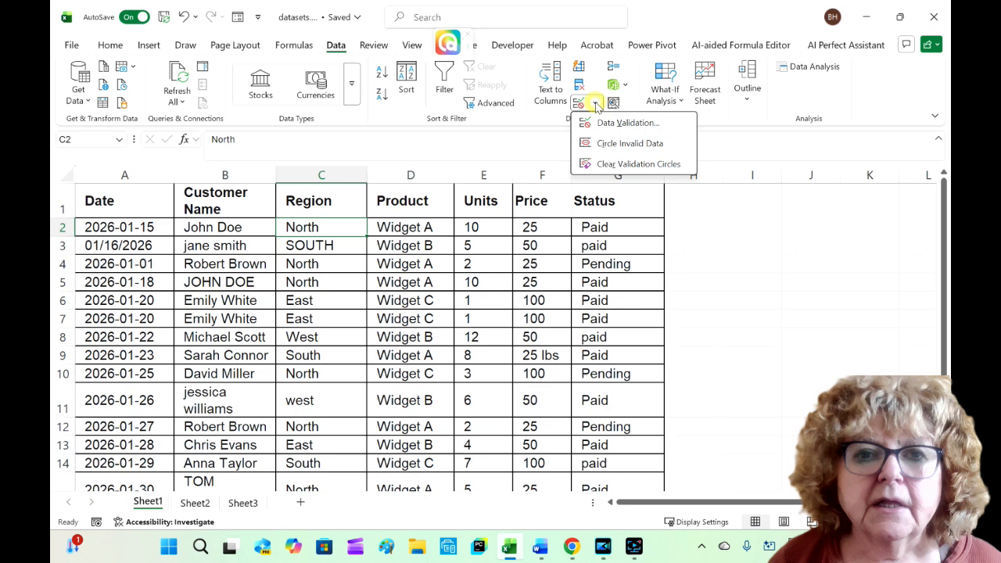
left_click(626, 124)
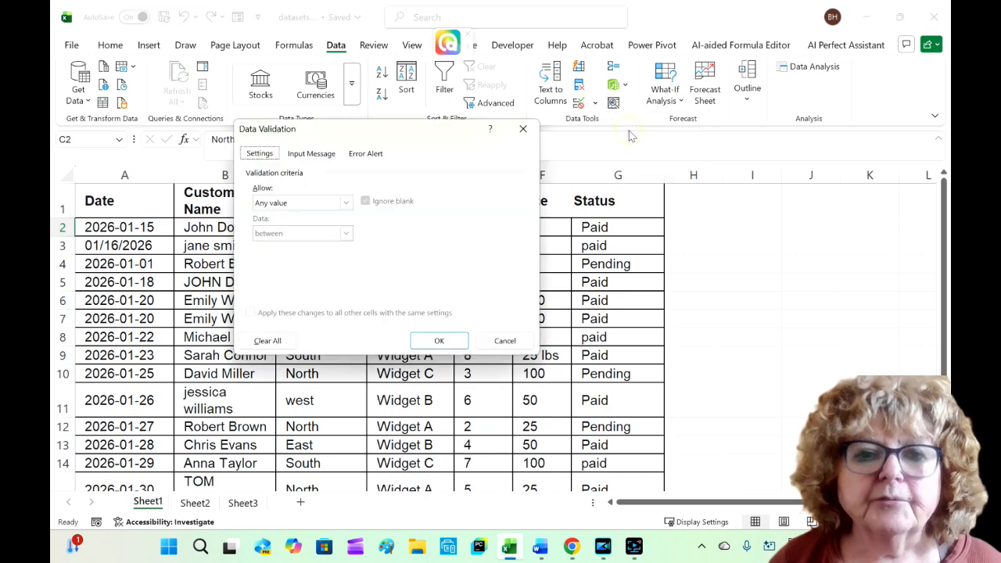
left_click(309, 203)
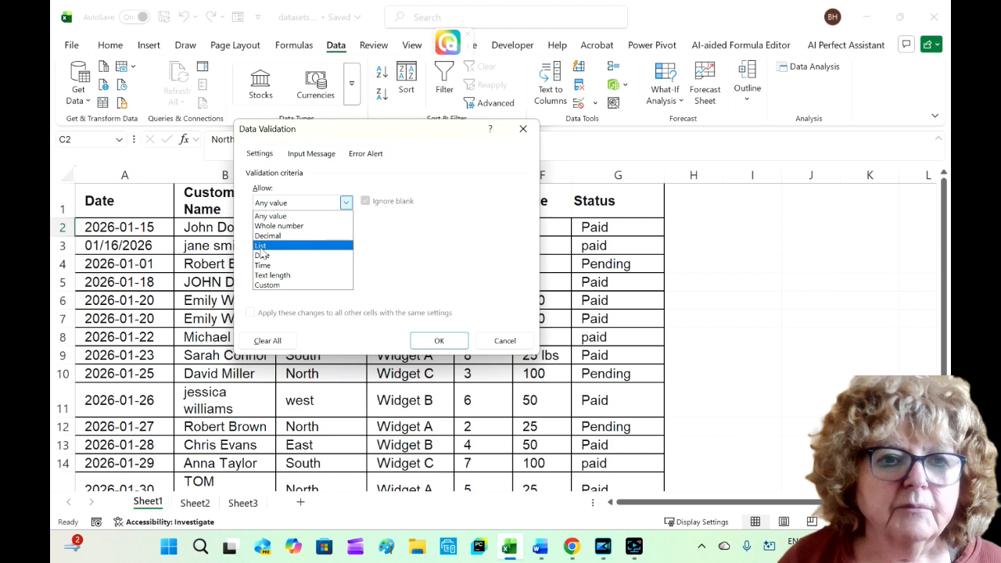
left_click(261, 246)
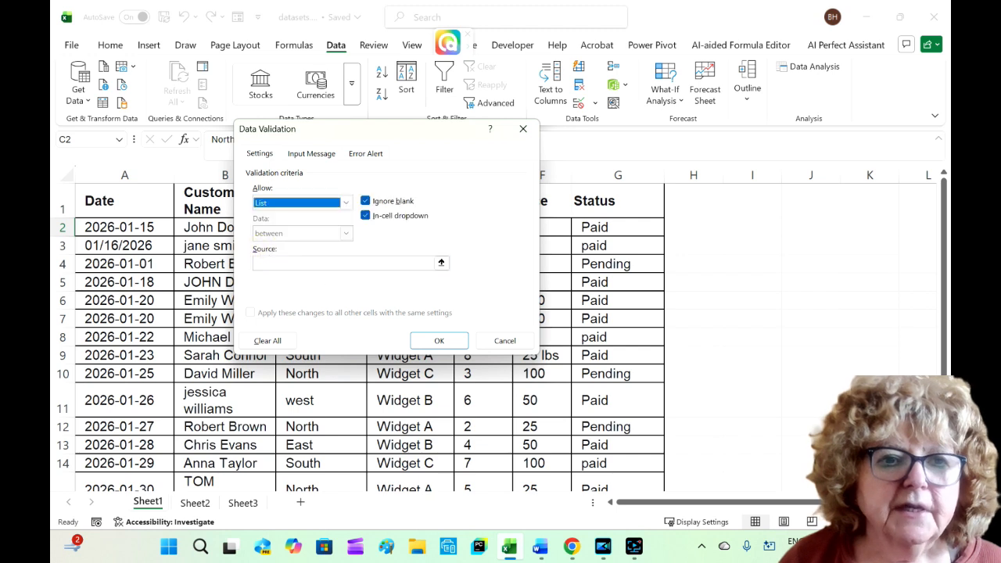
Step: Enter North, South, East, West as the validation list source for C2 and apply the rule
type("No")
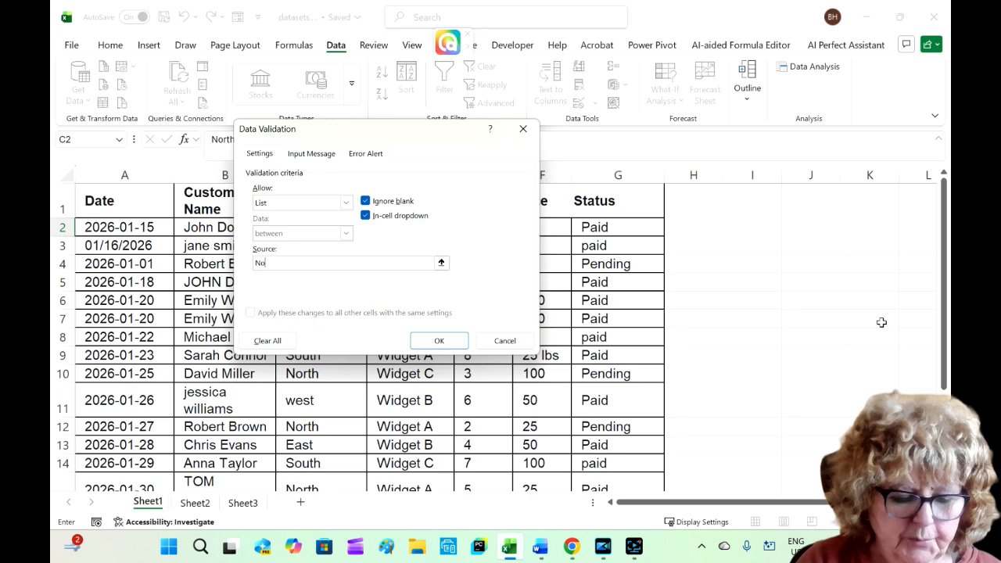
type("rth")
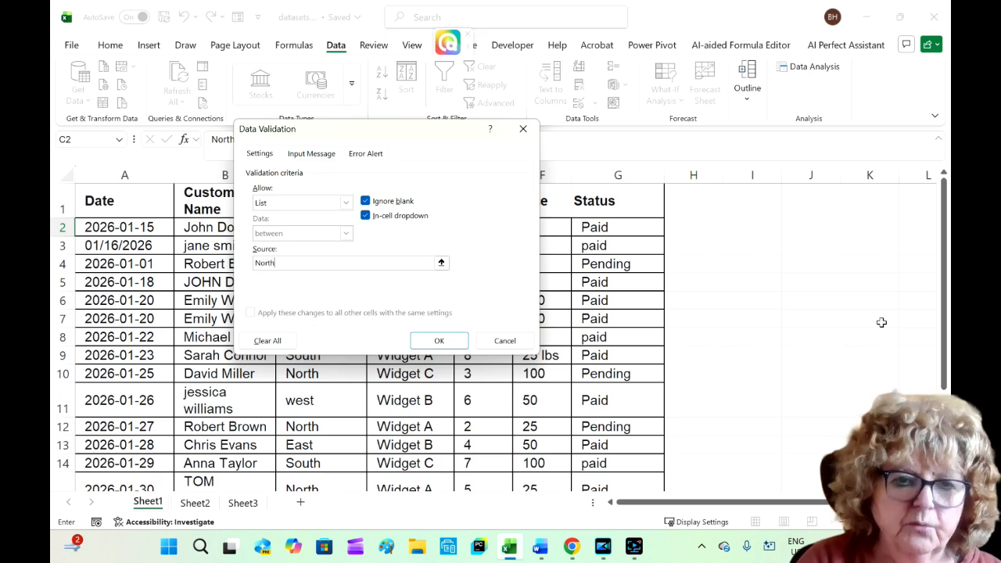
type(", South")
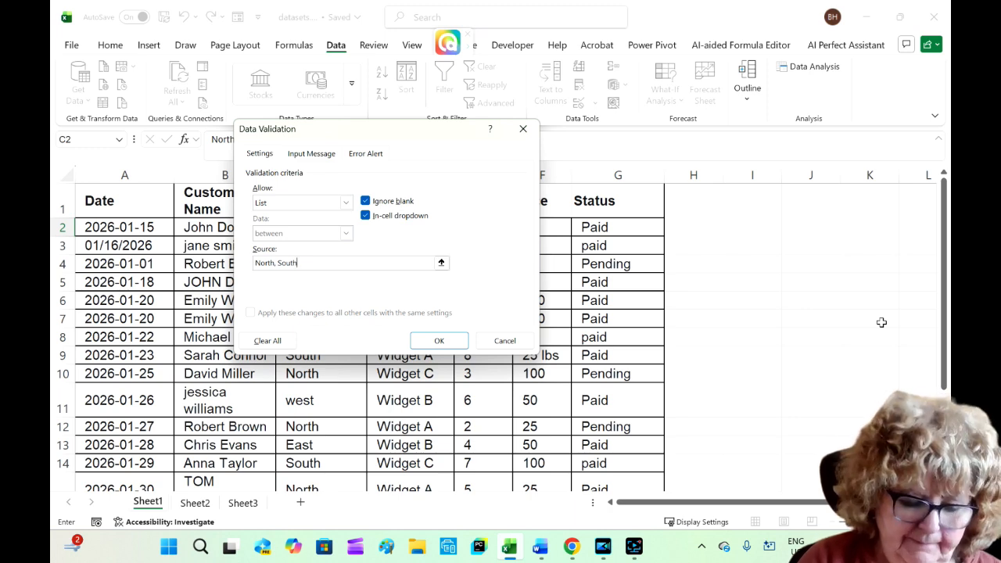
type(", East, ")
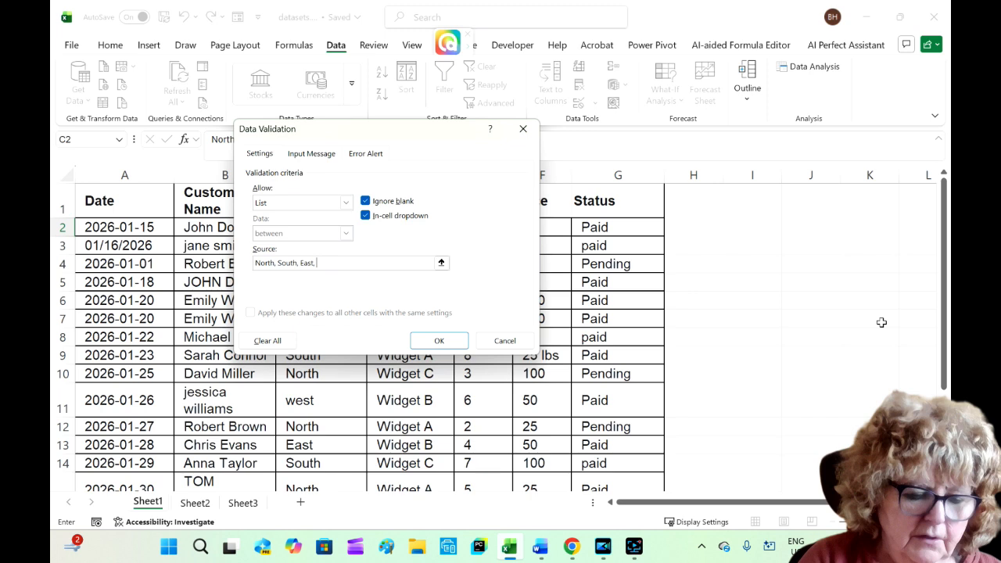
type("West")
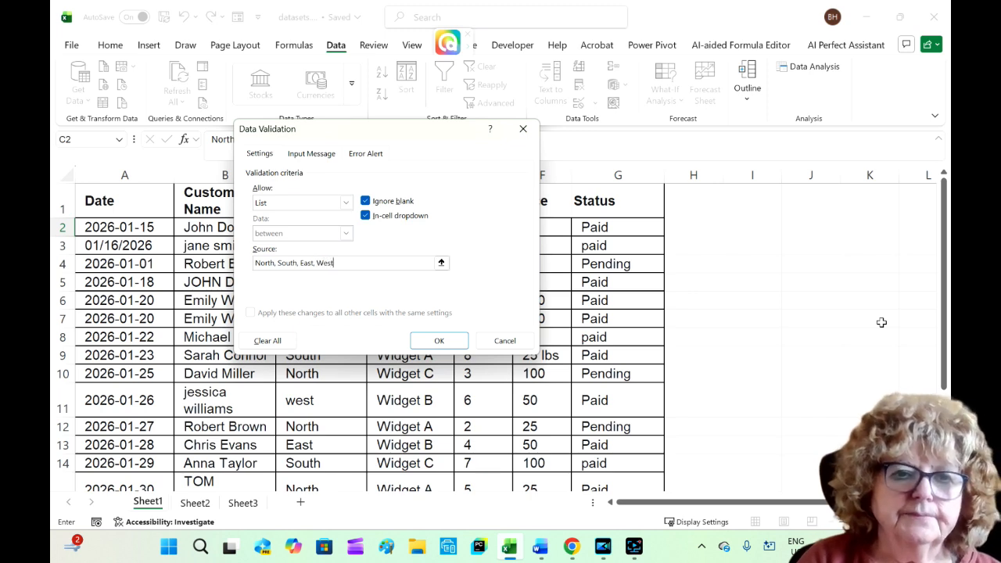
key("Return")
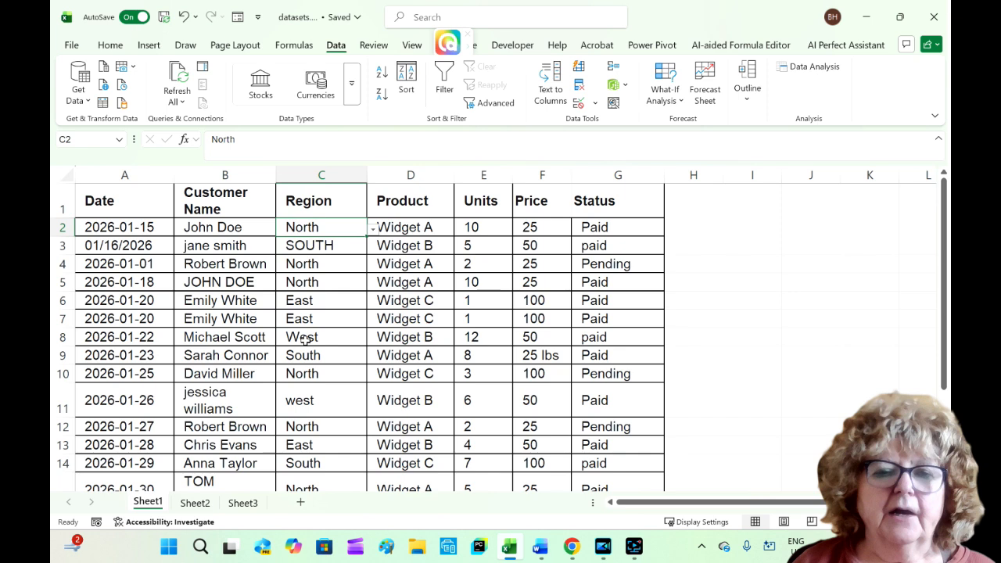
Step: Set the Region for row 3 in cell C3 to South using its validation dropdown list
left_click(348, 246)
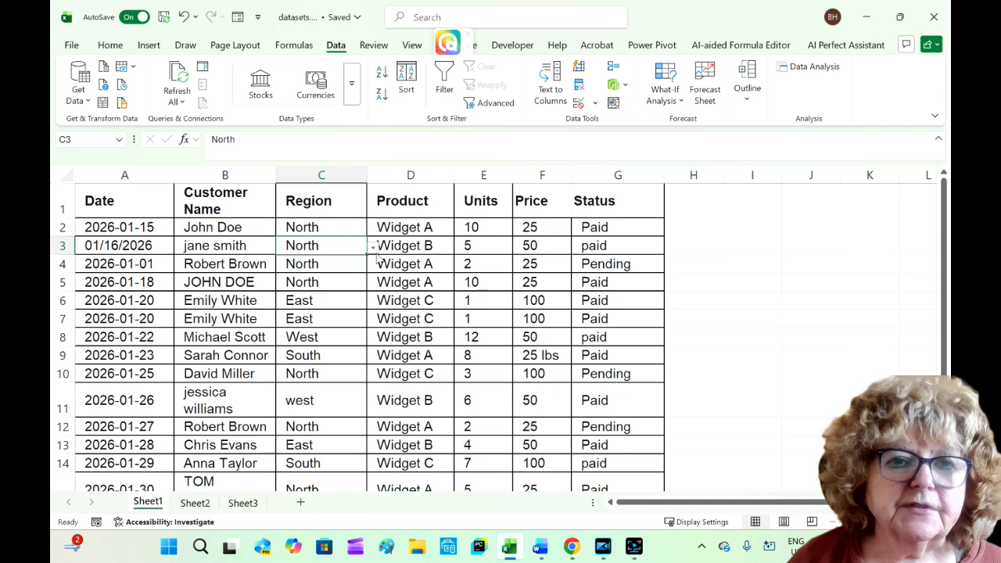
left_click(373, 247)
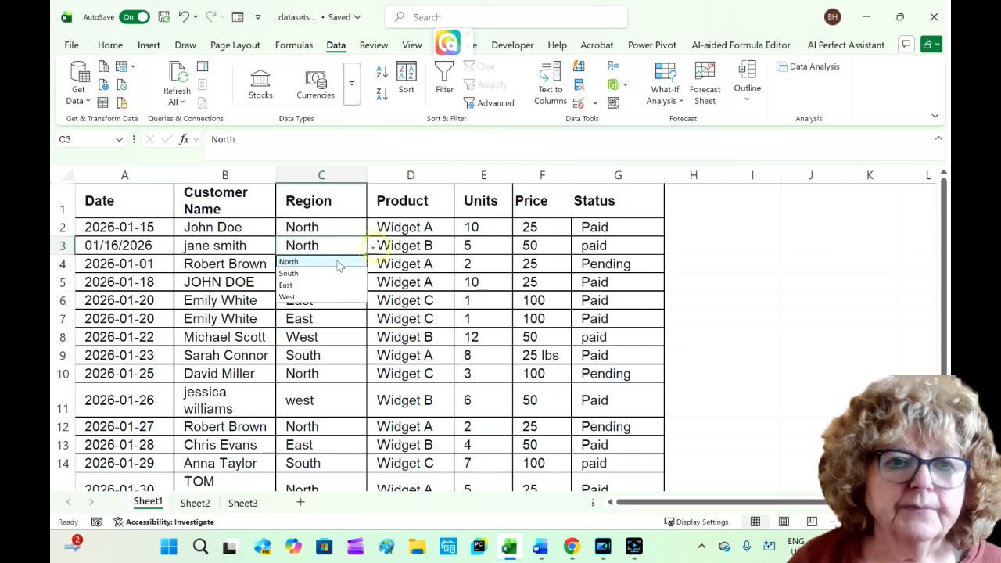
left_click(289, 272)
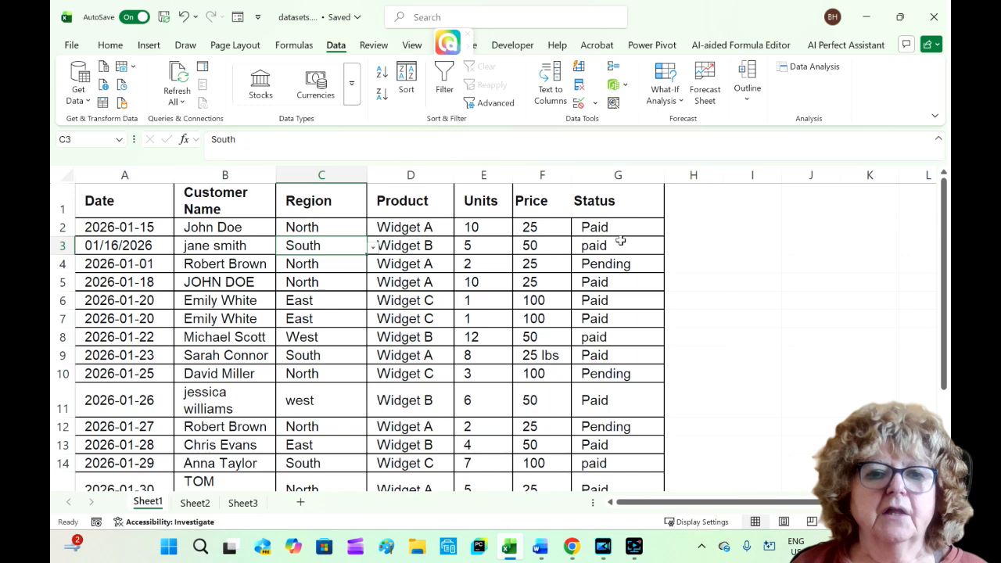
scroll(330, 261, "down", 1)
scroll(395, 214, "up", 1)
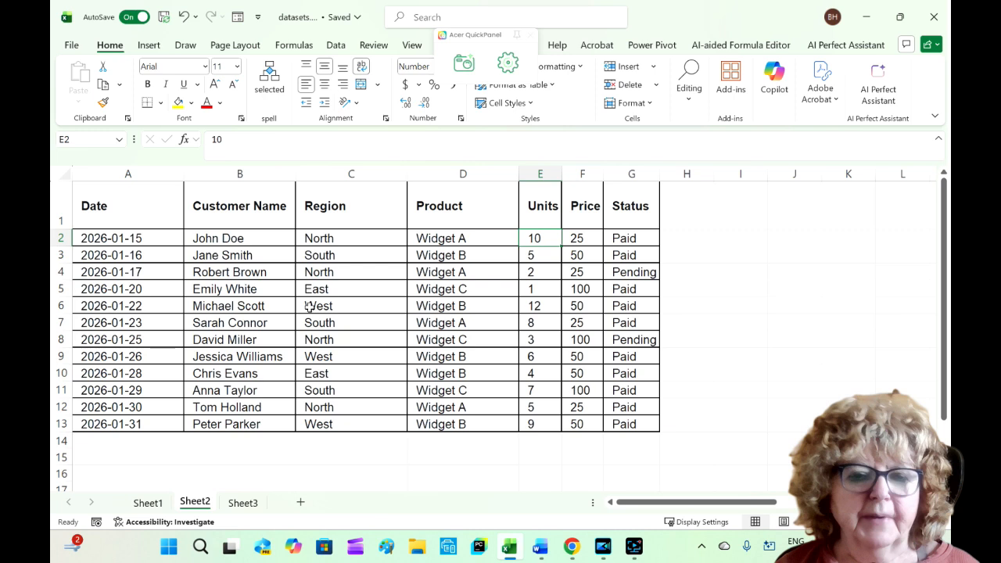
Step: Convert the cleaned data range A1:G13 on Sheet2 into a table with headers
left_click(352, 288)
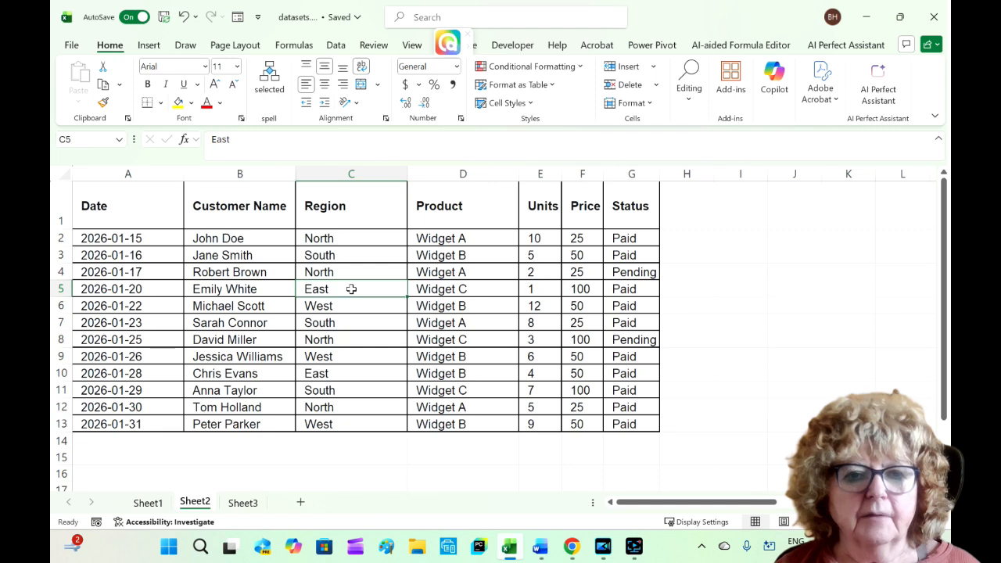
key("ctrl+t")
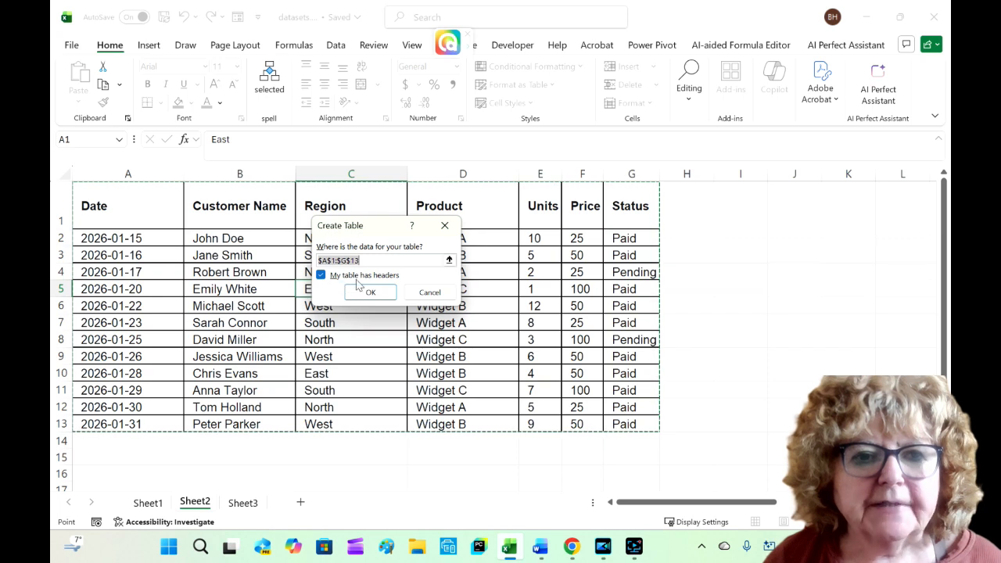
left_click(367, 290)
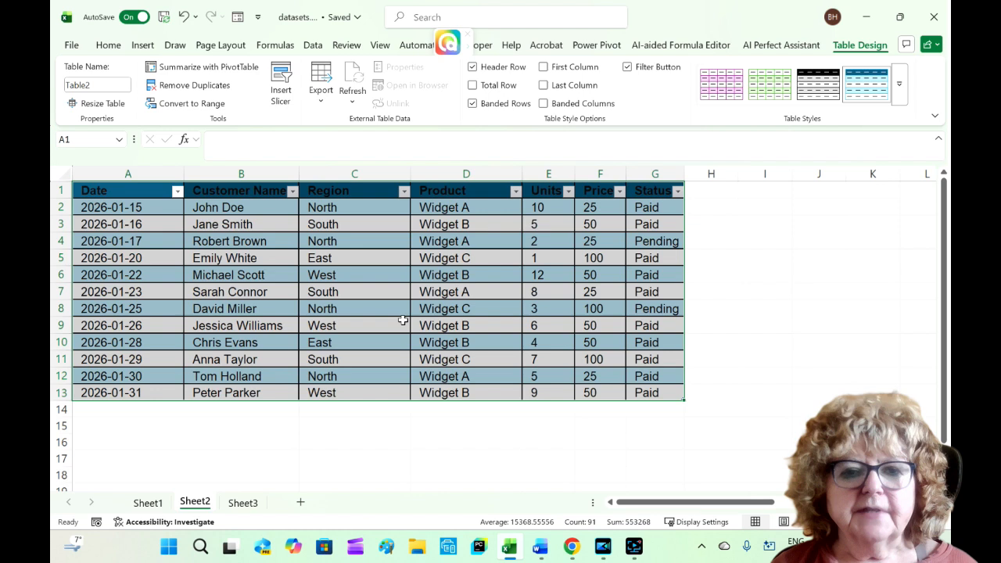
Step: Add a table column headed "amount" in H1 and widen it to fit the header on one line
left_click(708, 191)
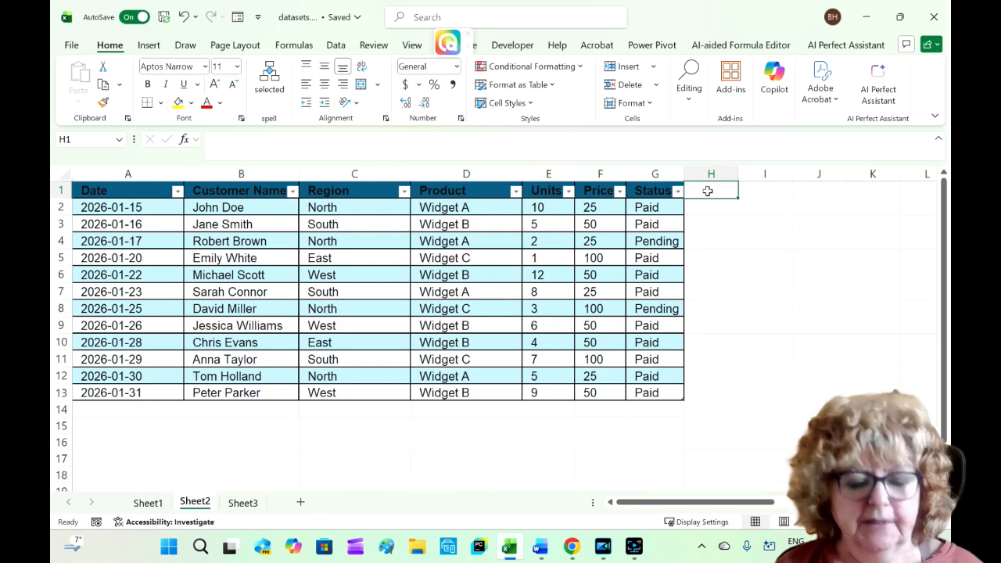
type("amount")
key("Return")
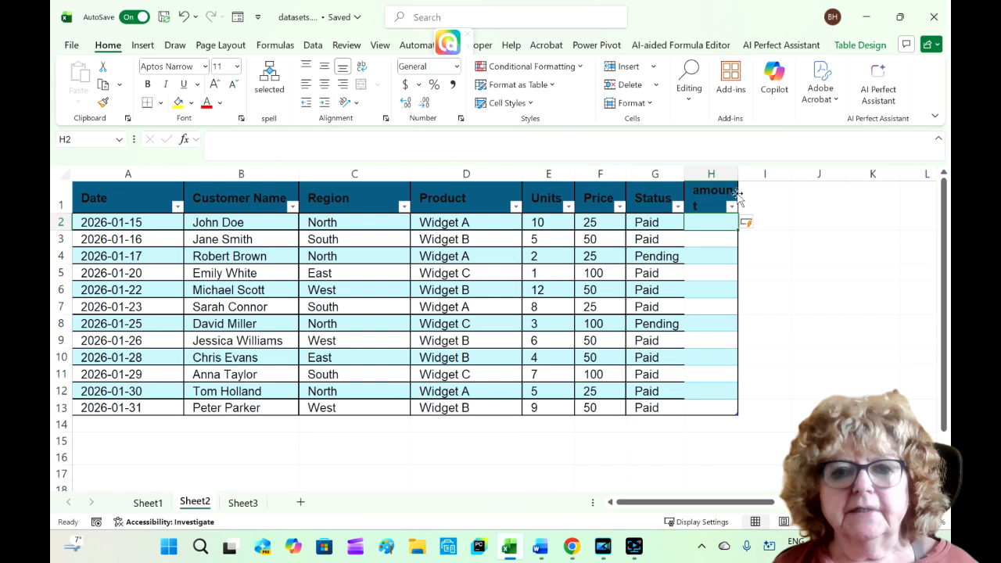
left_click_drag(738, 196, 749, 196)
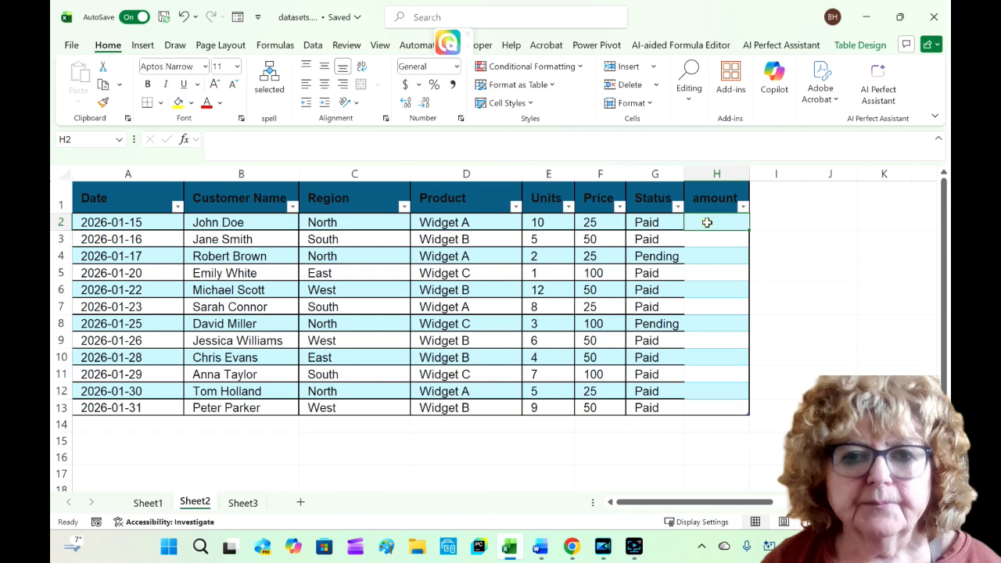
type("=")
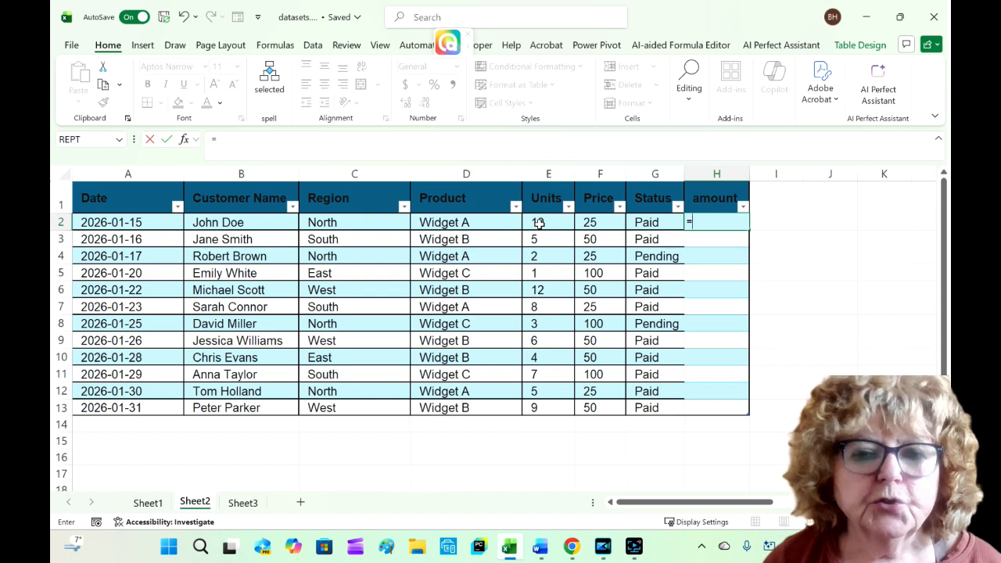
left_click(541, 223)
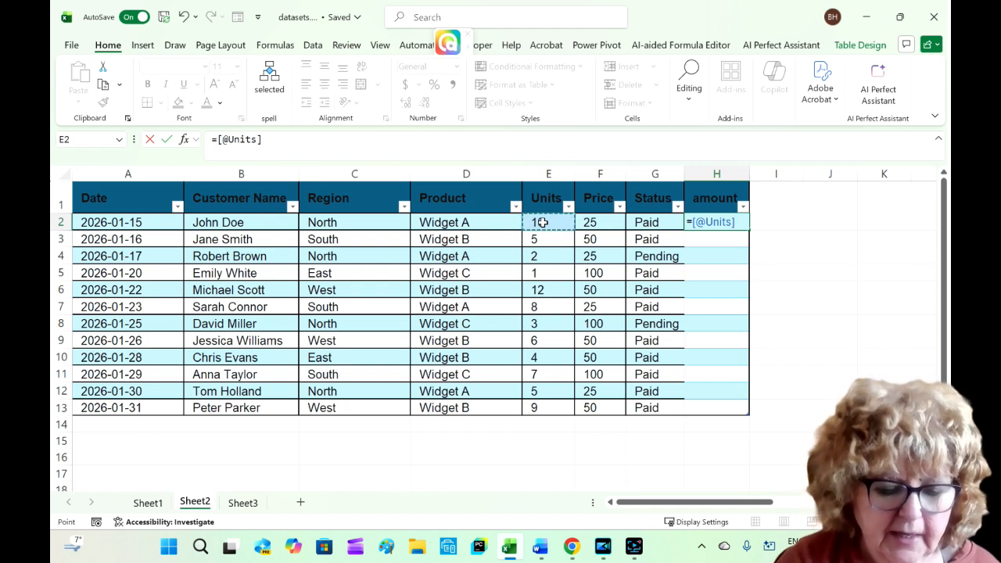
type("*")
left_click(596, 223)
key("Return")
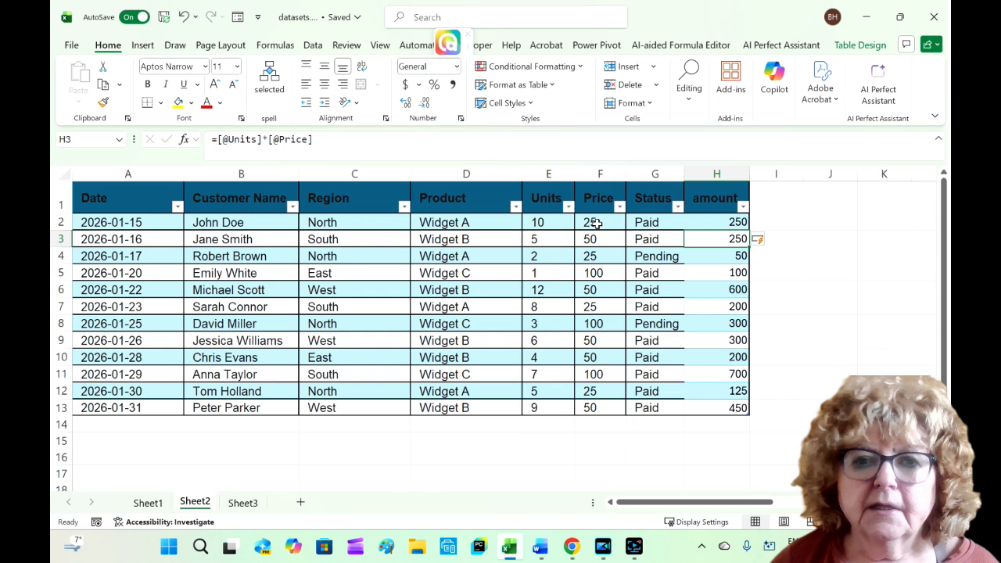
key("Up")
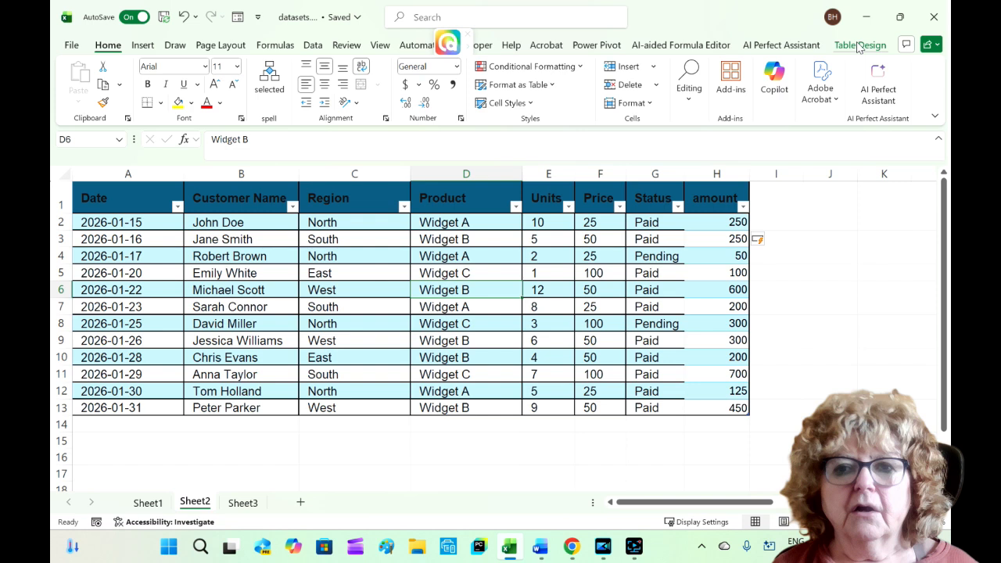
Step: Add a Total Row to the table and set the Price column's total to Sum
left_click(859, 46)
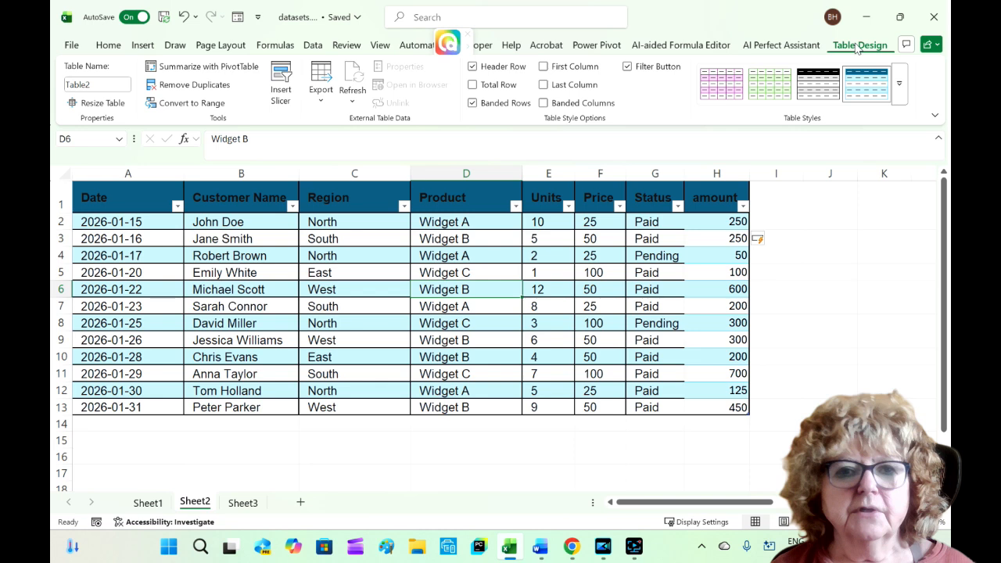
left_click(473, 86)
left_click(609, 431)
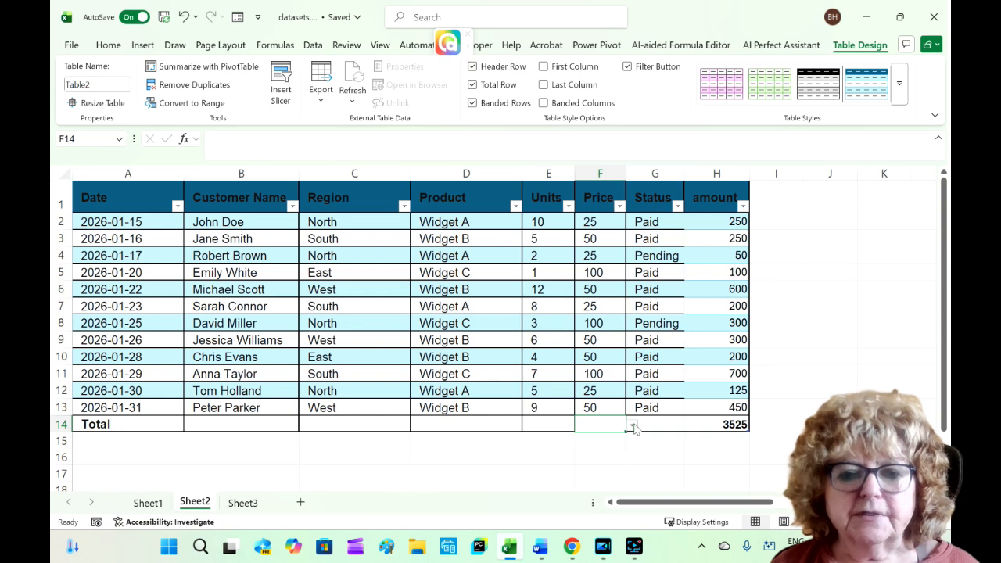
left_click(632, 424)
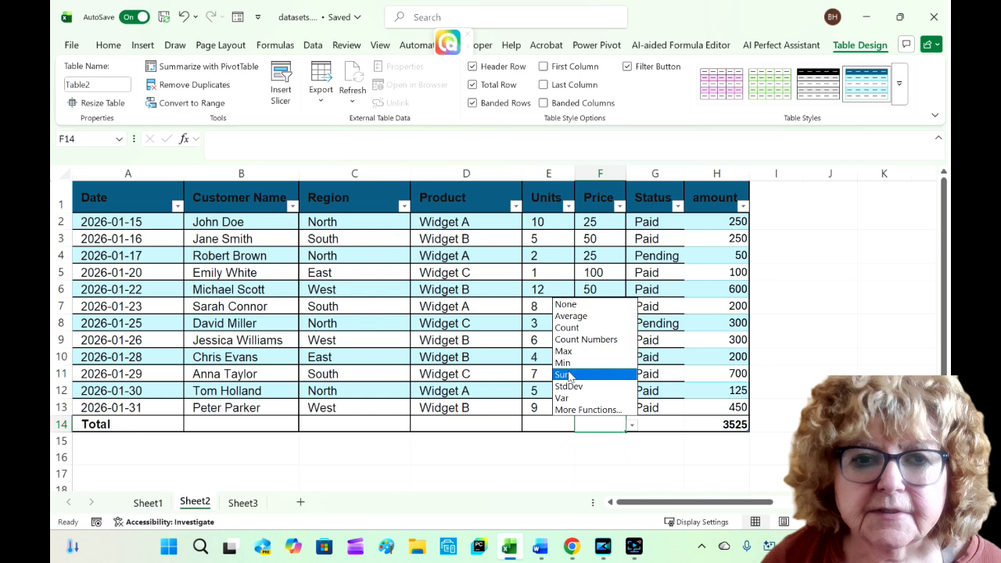
left_click(568, 376)
Step: Set the Units column's Total Row cell E14 to the Min function
left_click(570, 425)
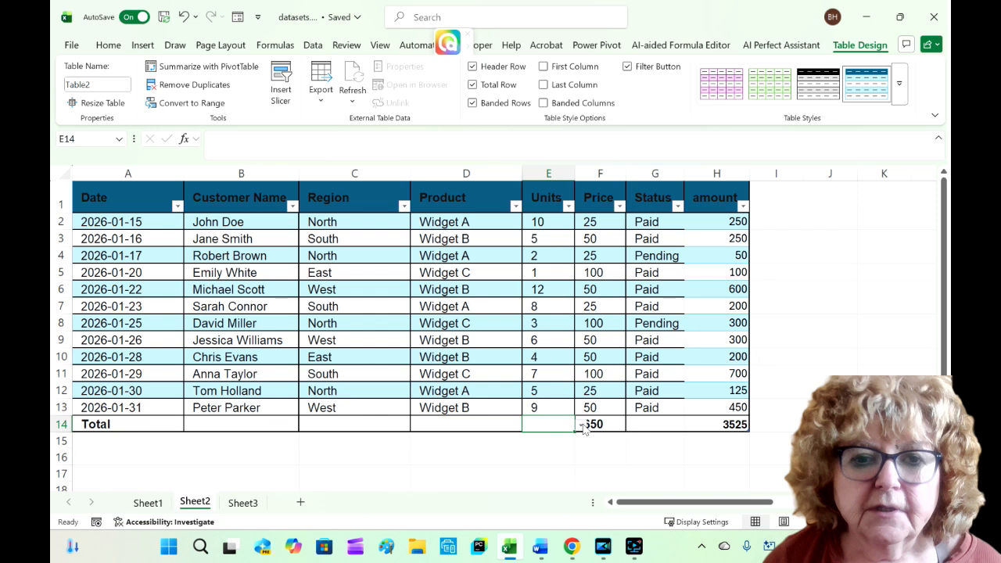
left_click(580, 424)
left_click(521, 361)
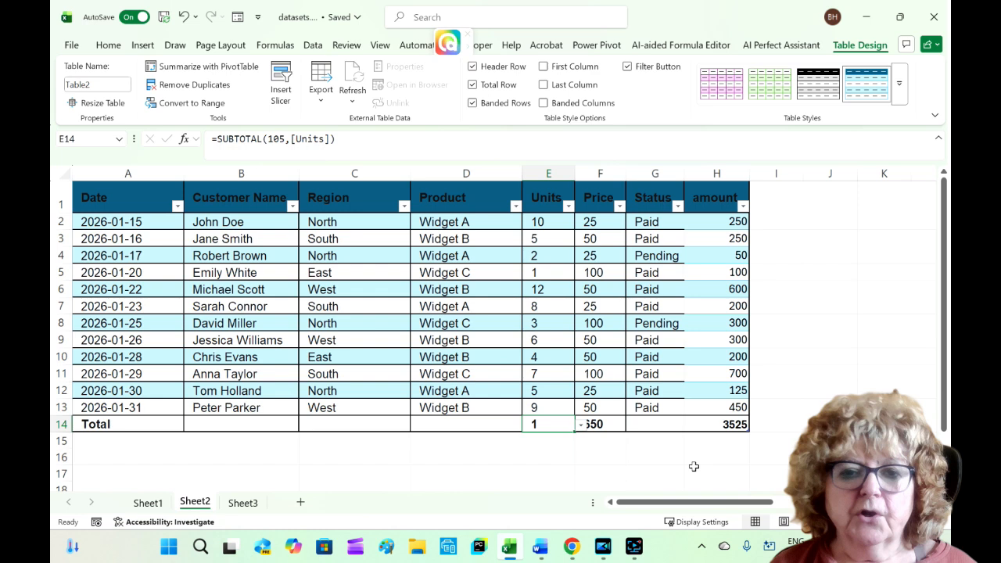